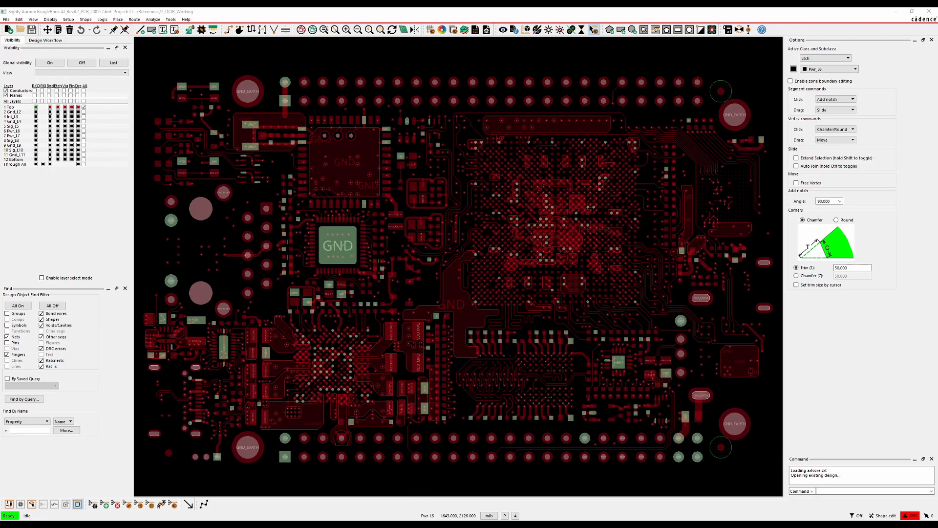
Examine the top-layer power routing from the lower BGA through the N22353475 pad to the VDD_MPU shapes.
{"action": "middle_click_drag", "start_coordinate": [527, 184], "coordinate": [497, 192]}
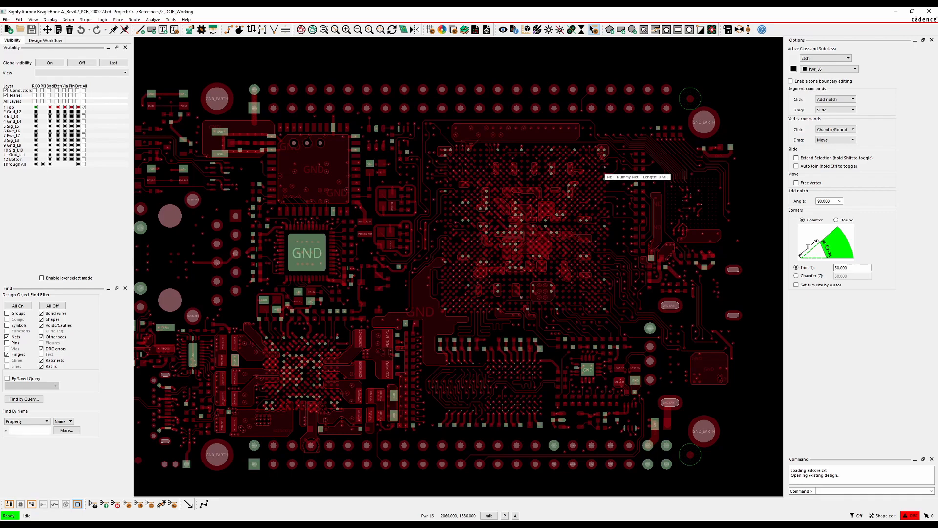
{"action": "scroll", "coordinate": [303, 377], "scroll_direction": "up", "scroll_amount": 4}
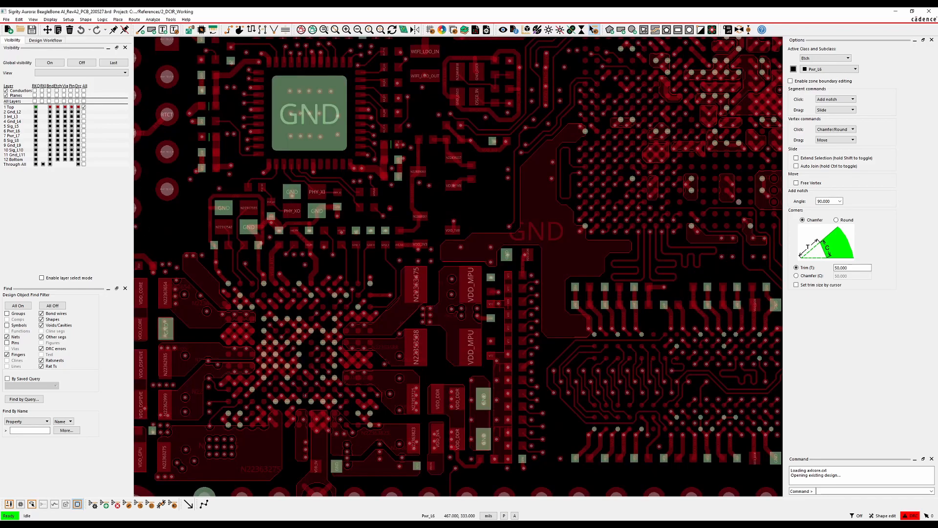
{"action": "middle_click_drag", "start_coordinate": [272, 397], "coordinate": [347, 372]}
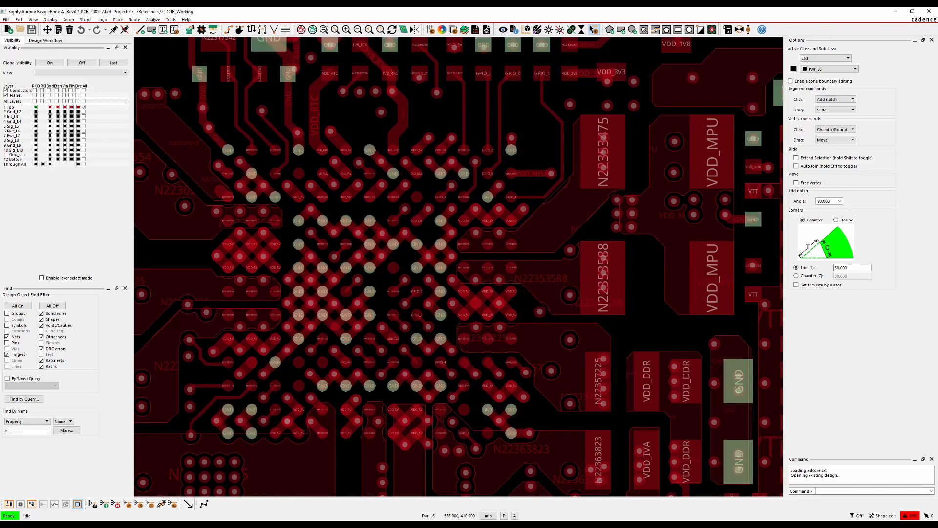
{"action": "scroll", "coordinate": [421, 313], "scroll_direction": "down", "scroll_amount": 1}
{"action": "scroll", "coordinate": [471, 297], "scroll_direction": "up", "scroll_amount": 1}
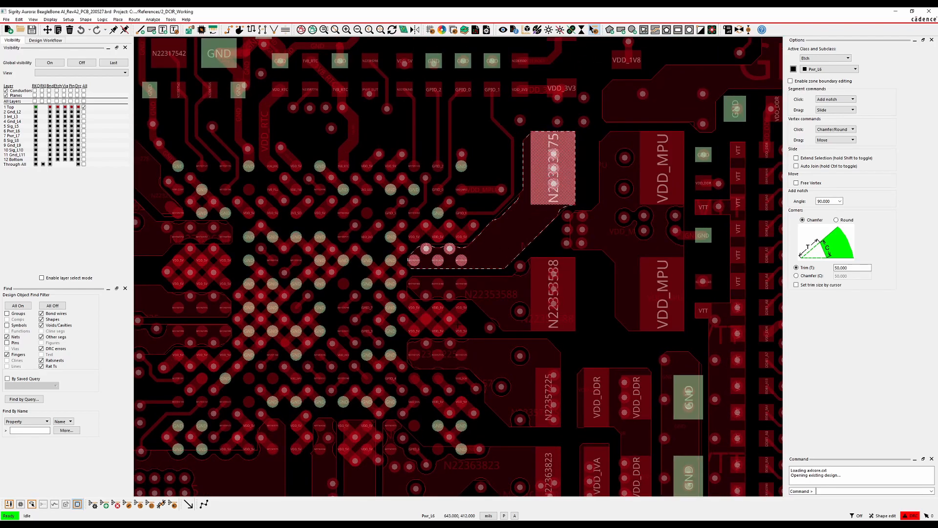
{"action": "middle_click_drag", "start_coordinate": [548, 242], "coordinate": [425, 259]}
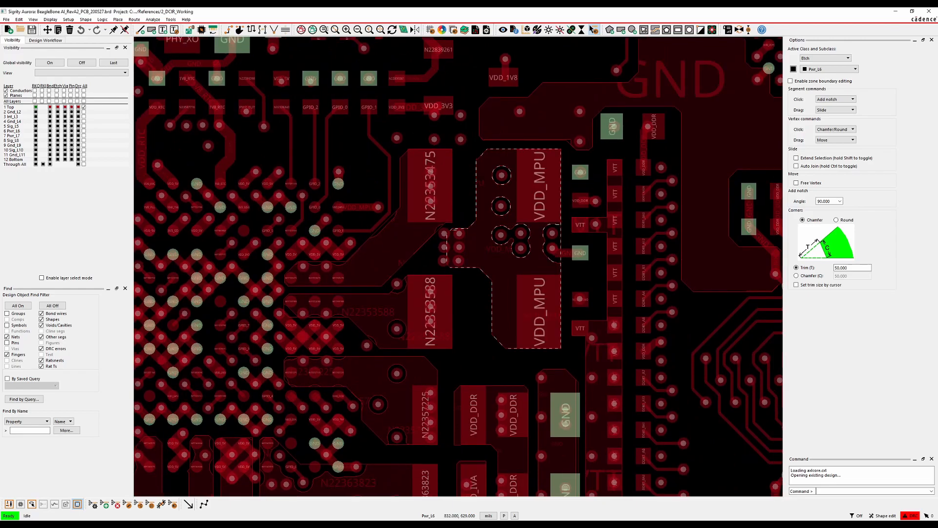
{"action": "middle_click_drag", "start_coordinate": [521, 206], "coordinate": [442, 236]}
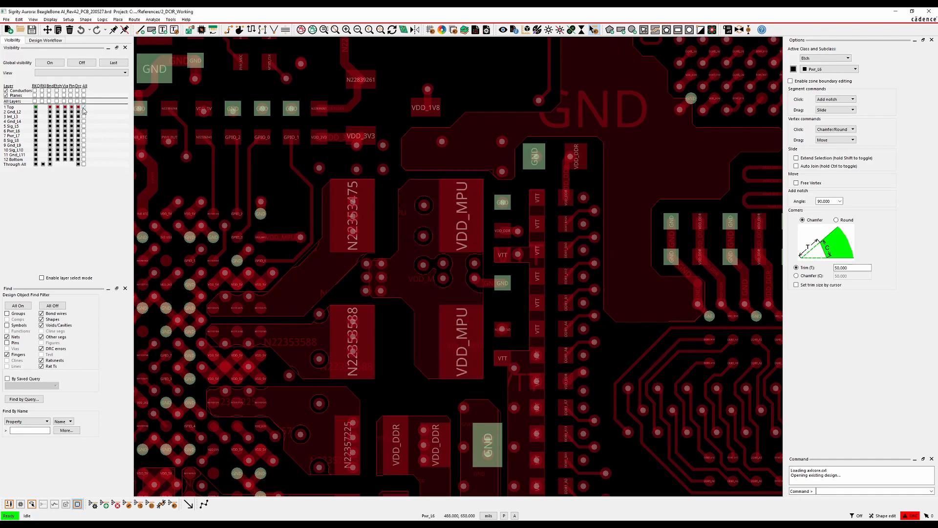
Show the Pwr_L6 layer together with the top layer and examine its plane shapes around the large processor BGA.
{"action": "left_click", "coordinate": [84, 131]}
{"action": "scroll", "coordinate": [323, 252], "scroll_direction": "down", "scroll_amount": 1}
{"action": "middle_click_drag", "start_coordinate": [399, 318], "coordinate": [332, 330]}
{"action": "middle_click_drag", "start_coordinate": [576, 276], "coordinate": [403, 390]}
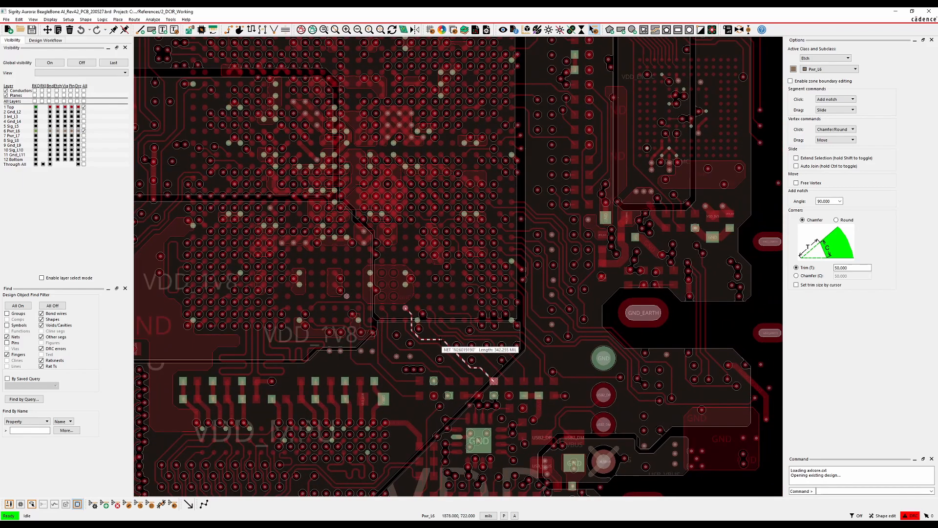
{"action": "scroll", "coordinate": [396, 349], "scroll_direction": "up", "scroll_amount": 1}
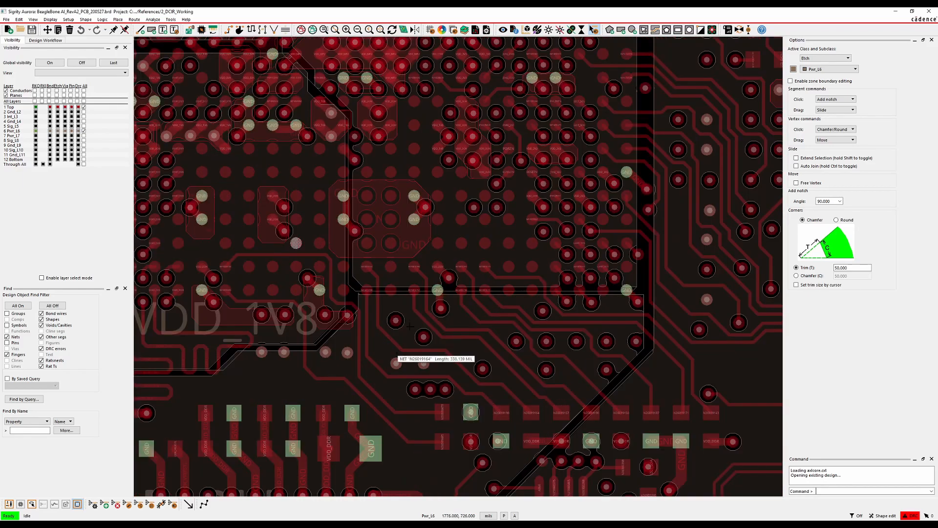
{"action": "scroll", "coordinate": [409, 329], "scroll_direction": "down", "scroll_amount": 1}
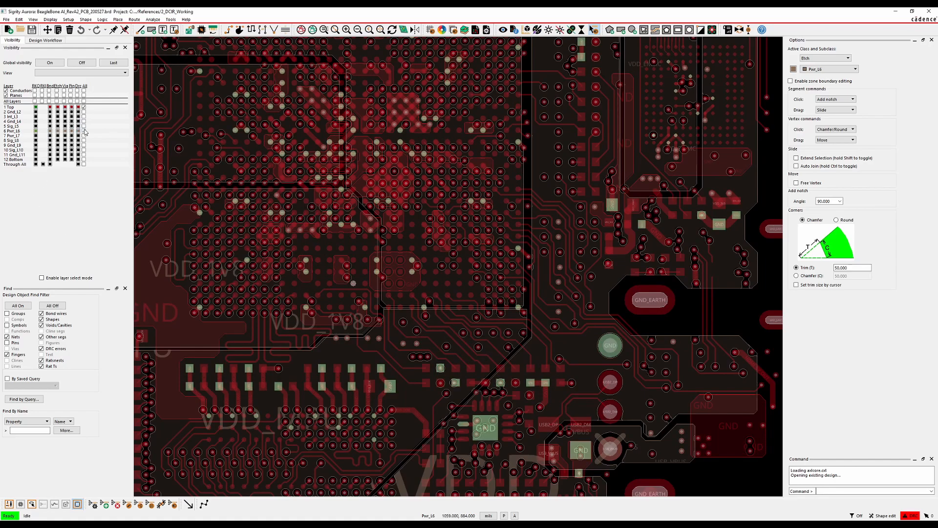
Show Sig_L10 instead of Pwr_L6 to inspect the VDD_MPU shape under the processor, and return to the top-only display.
{"action": "left_click", "coordinate": [84, 131]}
{"action": "left_click", "coordinate": [84, 150]}
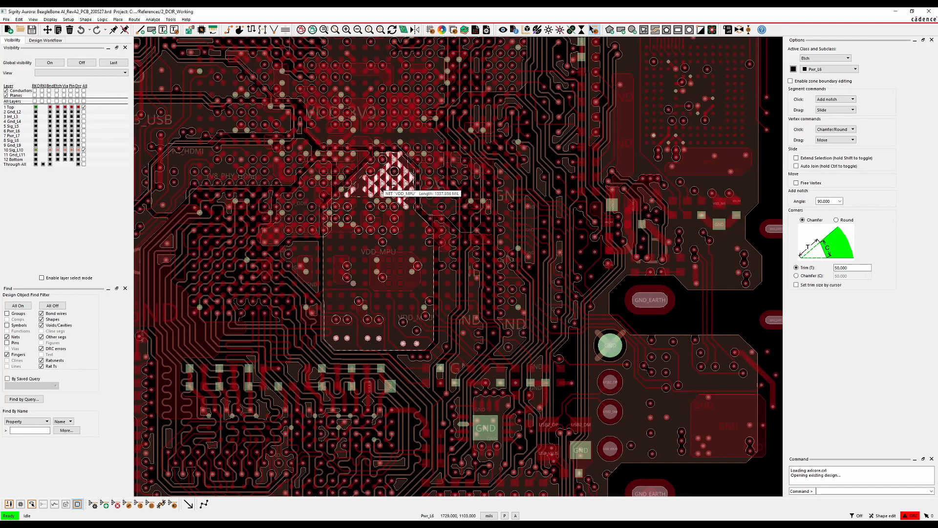
{"action": "scroll", "coordinate": [386, 191], "scroll_direction": "up", "scroll_amount": 2}
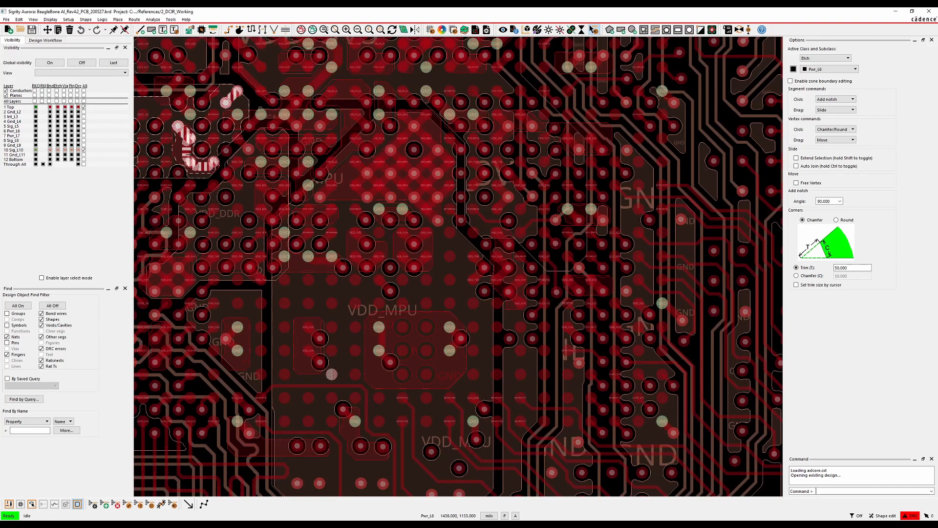
{"action": "left_click", "coordinate": [84, 152]}
{"action": "scroll", "coordinate": [307, 349], "scroll_direction": "down", "scroll_amount": 2}
{"action": "middle_click_drag", "start_coordinate": [307, 350], "coordinate": [431, 289]}
{"action": "scroll", "coordinate": [464, 279], "scroll_direction": "down", "scroll_amount": 1}
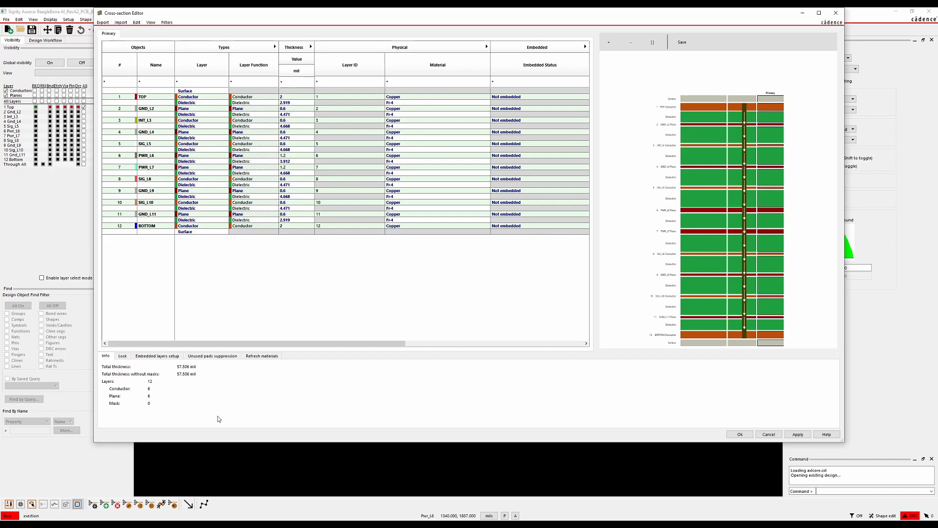
Review the copper thickness of the PWR_L6, PWR_L7 and TOP layers in the Cross-section Editor and close it.
{"action": "left_click", "coordinate": [304, 156]}
{"action": "double_click", "coordinate": [294, 167]}
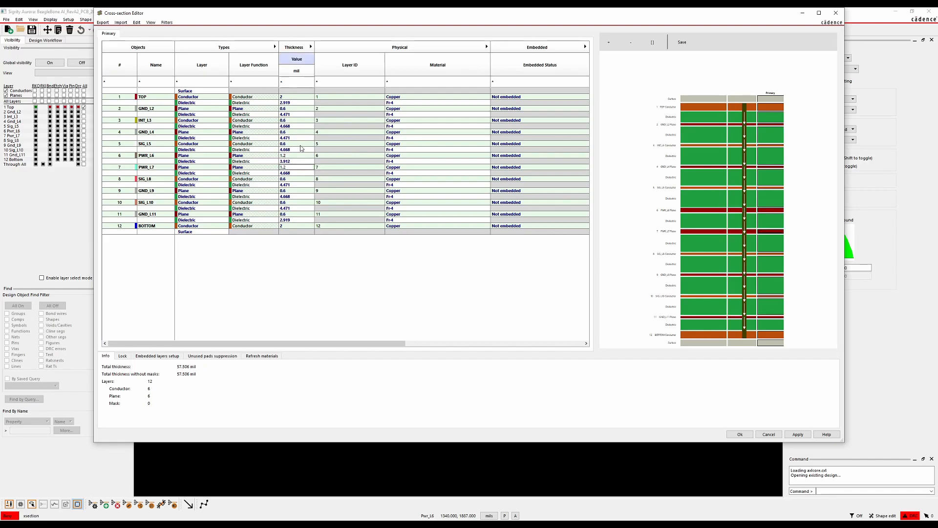
{"action": "double_click", "coordinate": [291, 97]}
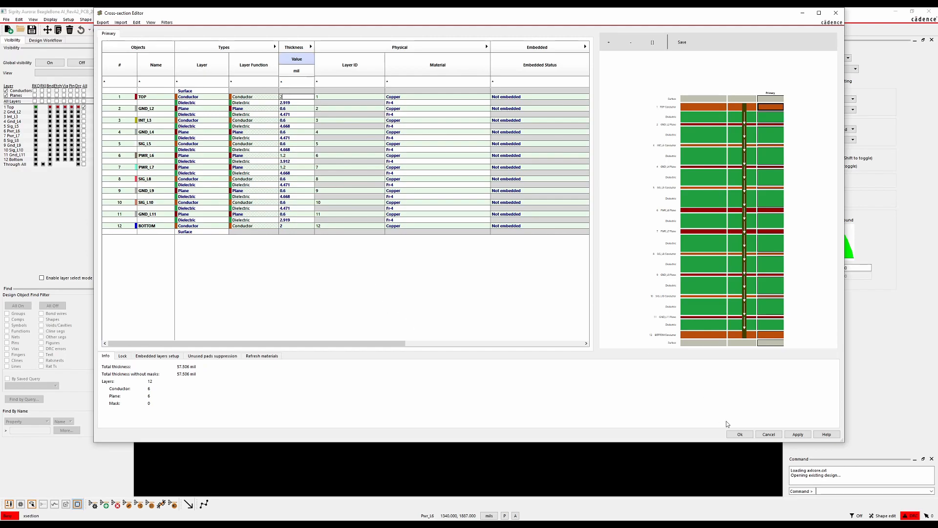
{"action": "left_click", "coordinate": [741, 435]}
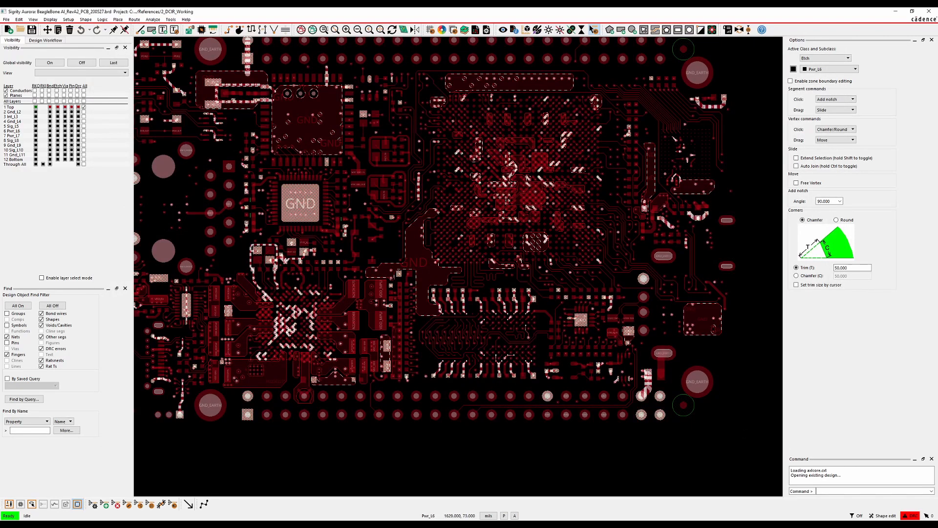
Open the analysis workflows for the board.
{"action": "middle_click_drag", "start_coordinate": [456, 434], "coordinate": [497, 445]}
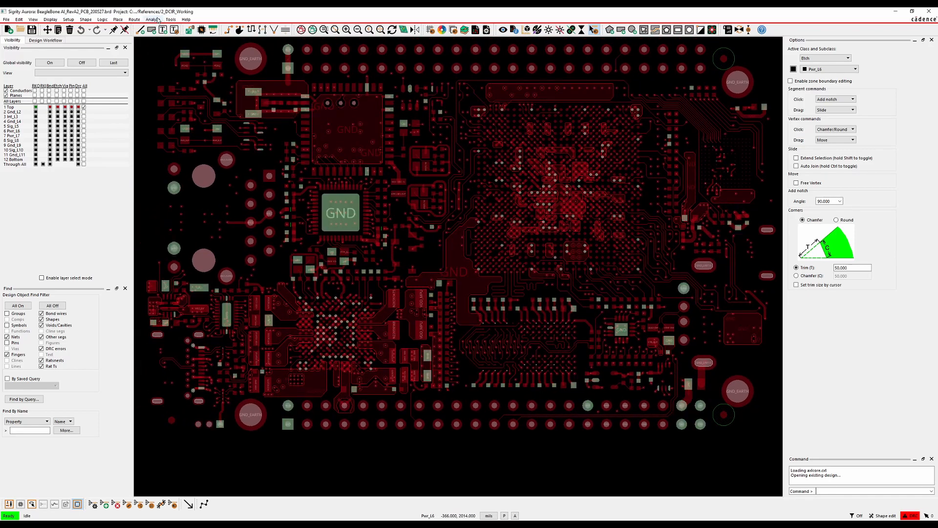
{"action": "left_click", "coordinate": [153, 19]}
{"action": "left_click", "coordinate": [162, 27]}
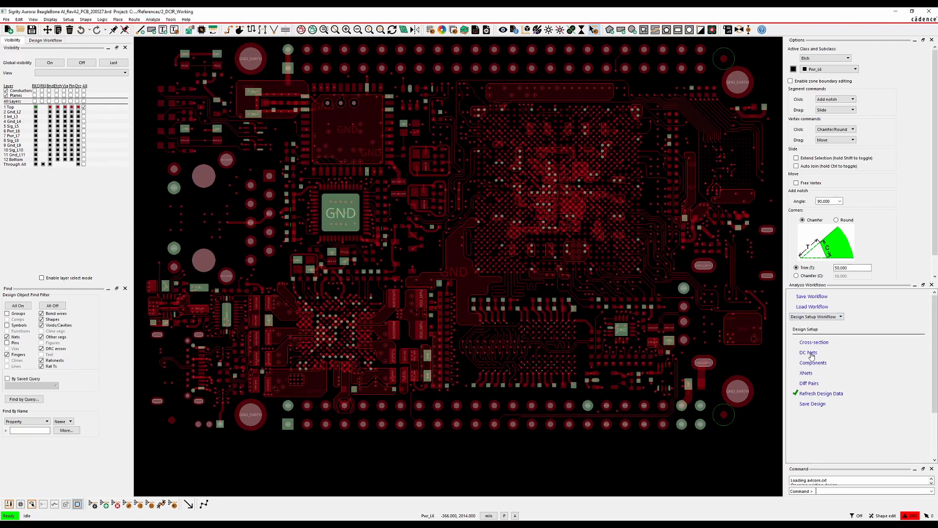
Check the DC voltage assigned to the VDD_MPU net in the DC net identification and accept it.
{"action": "left_click", "coordinate": [808, 352]}
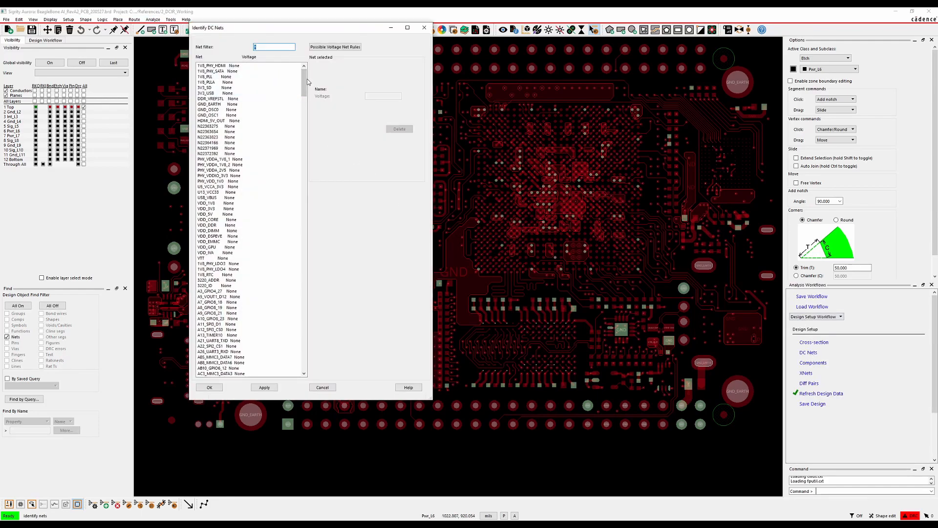
{"action": "left_click_drag", "start_coordinate": [303, 83], "coordinate": [303, 357]}
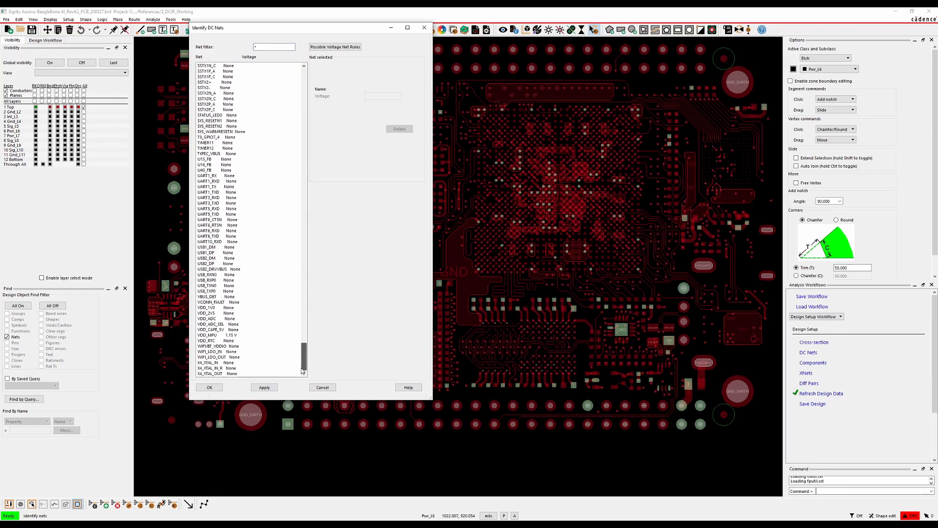
{"action": "left_click", "coordinate": [244, 335]}
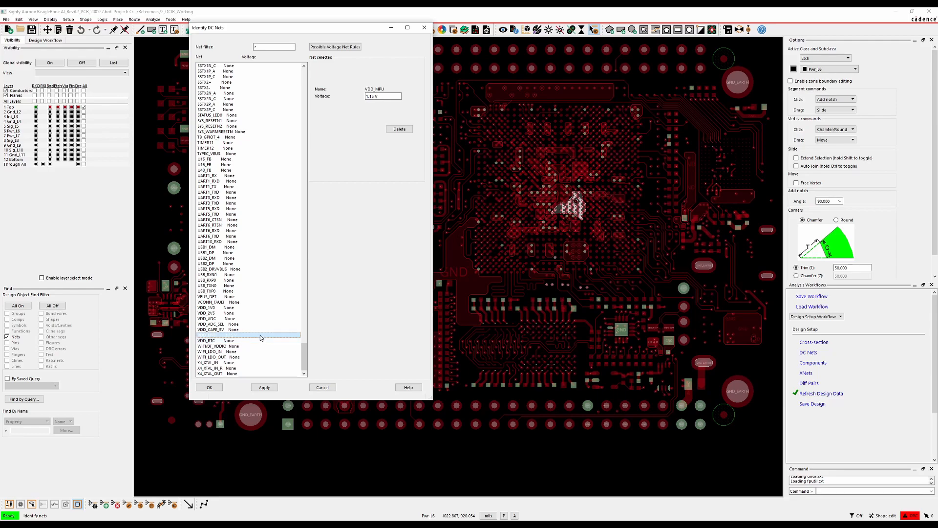
{"action": "left_click", "coordinate": [216, 387]}
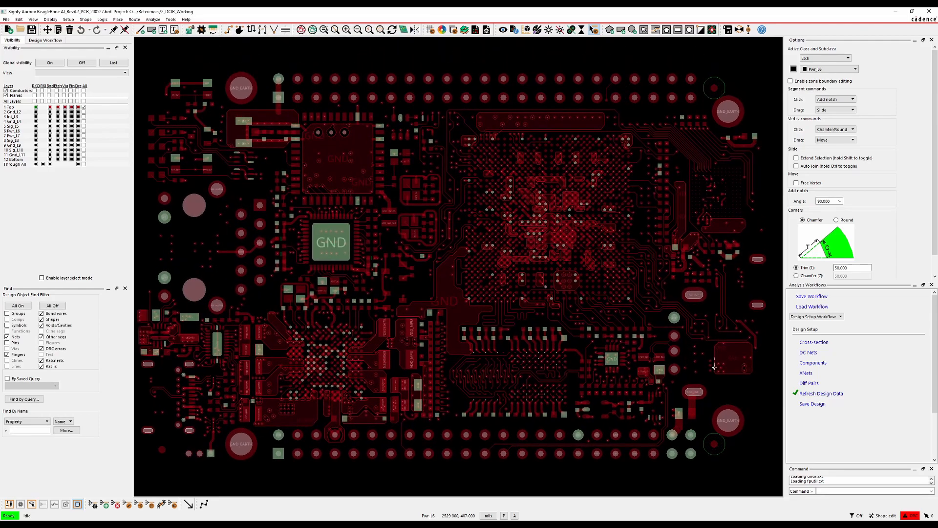
Switch to the IR Drop Workflow and review its topology extraction, default sink properties and current threshold options.
{"action": "left_click", "coordinate": [812, 317]}
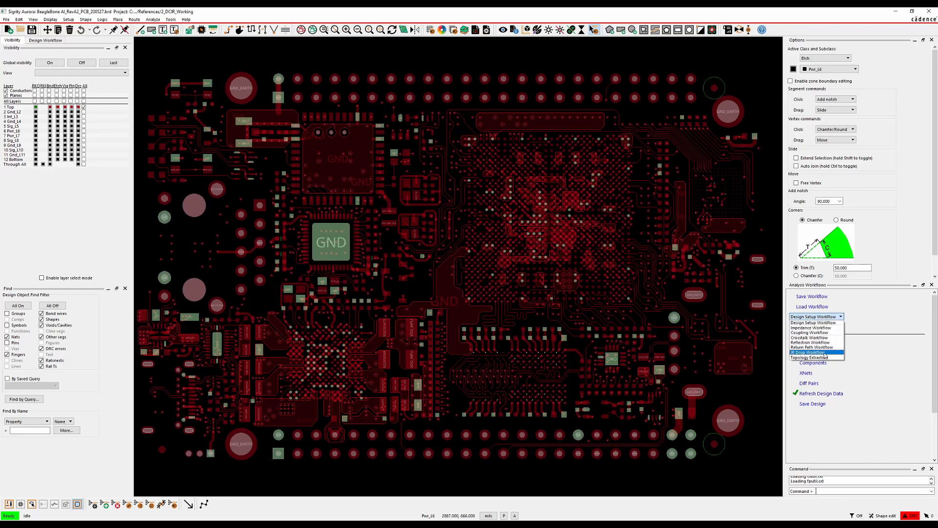
{"action": "left_click", "coordinate": [825, 356]}
{"action": "left_click", "coordinate": [826, 342]}
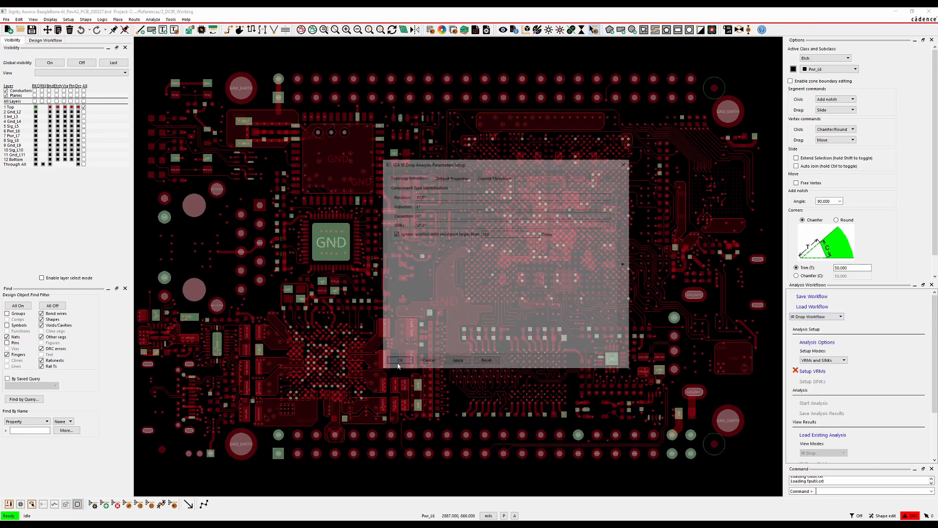
{"action": "left_click", "coordinate": [460, 177]}
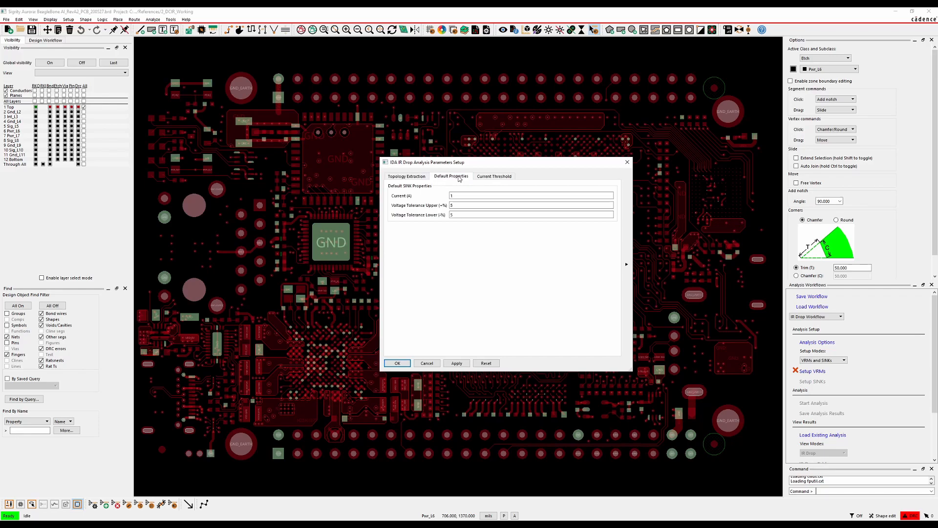
{"action": "left_click", "coordinate": [494, 177]}
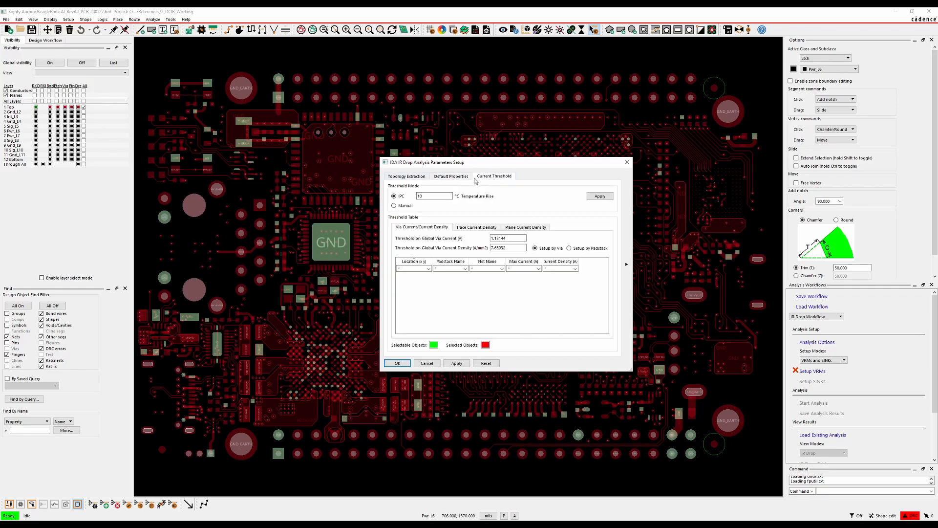
{"action": "left_click", "coordinate": [397, 179]}
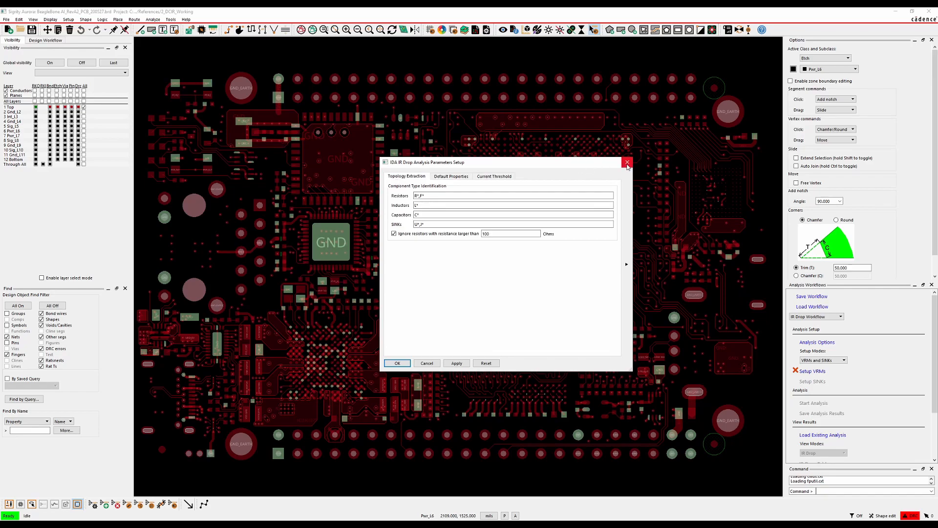
{"action": "left_click", "coordinate": [628, 161]}
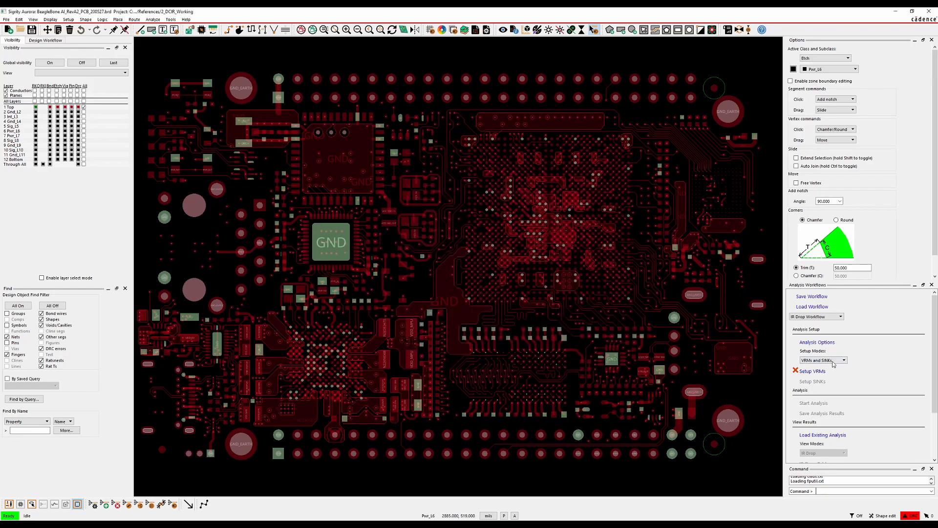
Look over the VDD_MPU net and its candidate components in the VRM setup, and close it without changes.
{"action": "left_click", "coordinate": [812, 371]}
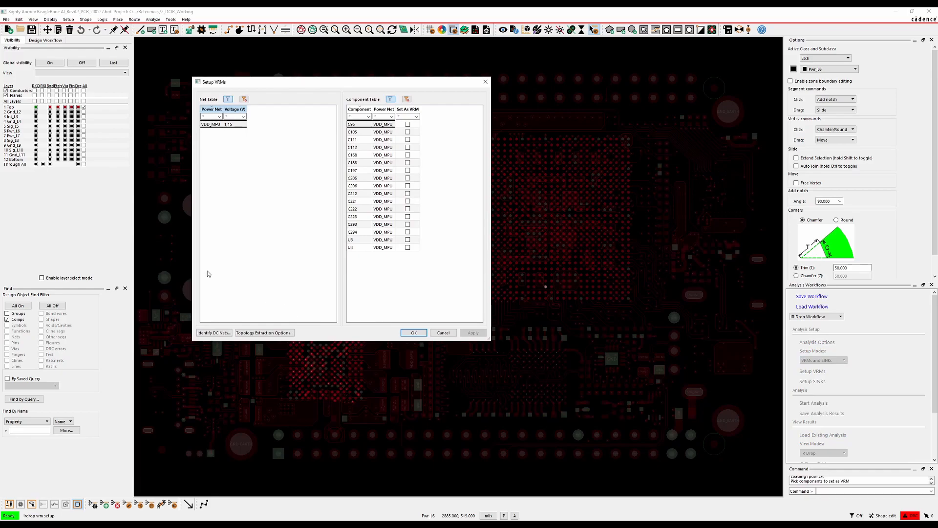
{"action": "left_click", "coordinate": [263, 227]}
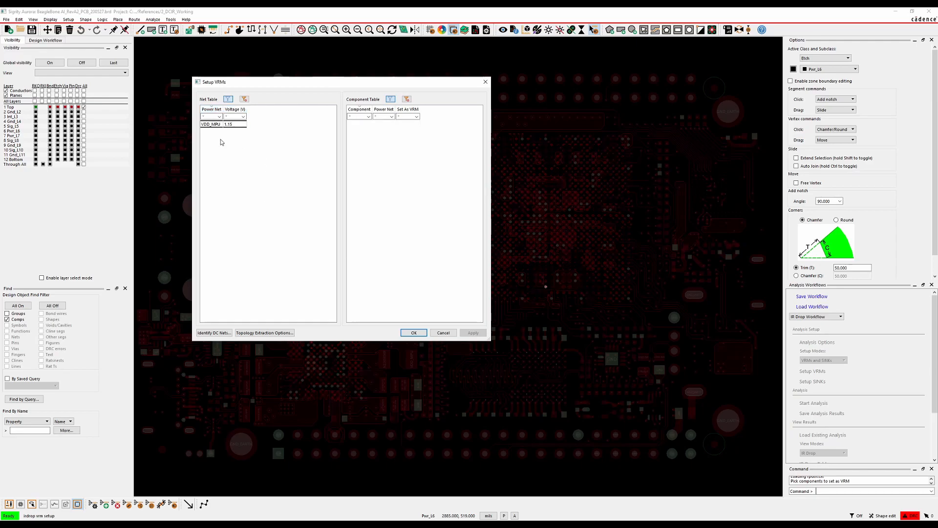
{"action": "left_click", "coordinate": [486, 83]}
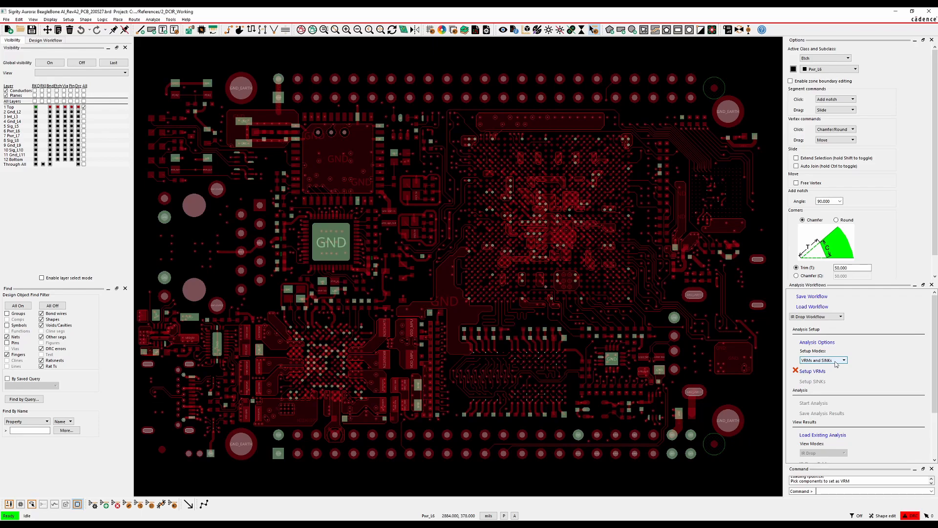
Change the IR drop setup mode to PowerTree File.
{"action": "left_click", "coordinate": [835, 362]}
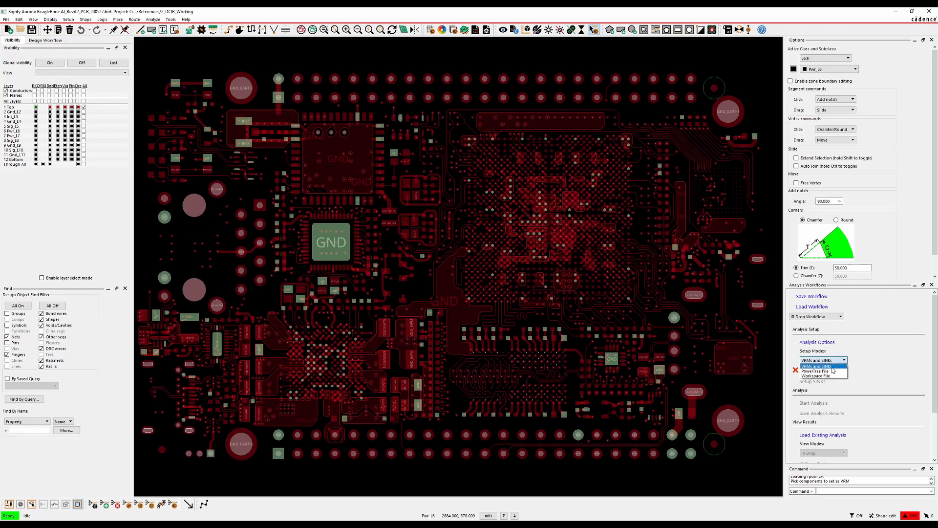
{"action": "left_click", "coordinate": [826, 371]}
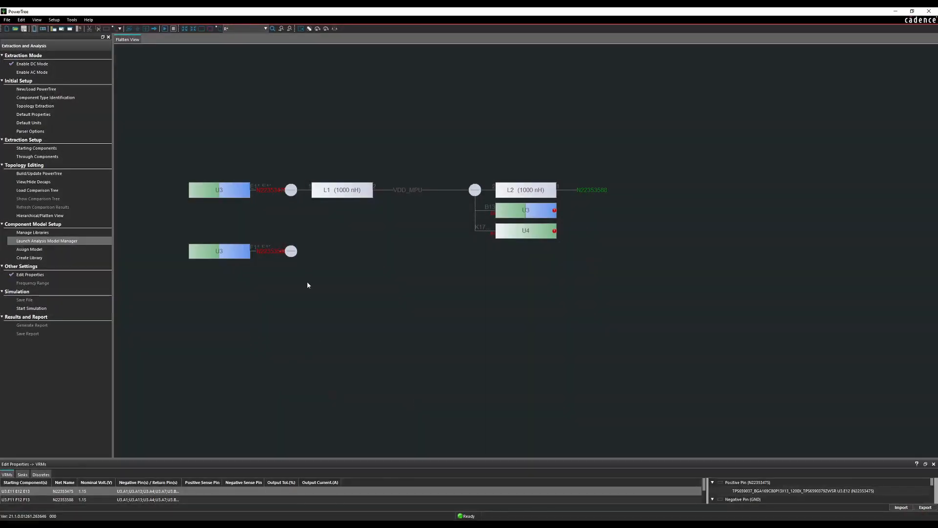
In PowerTree, inspect the properties of the two U3 sources and inductor L1 in the VDD_MPU power tree.
{"action": "left_click", "coordinate": [234, 194]}
{"action": "left_click_drag", "start_coordinate": [246, 281], "coordinate": [276, 293]}
{"action": "mouse_move", "coordinate": [259, 209]}
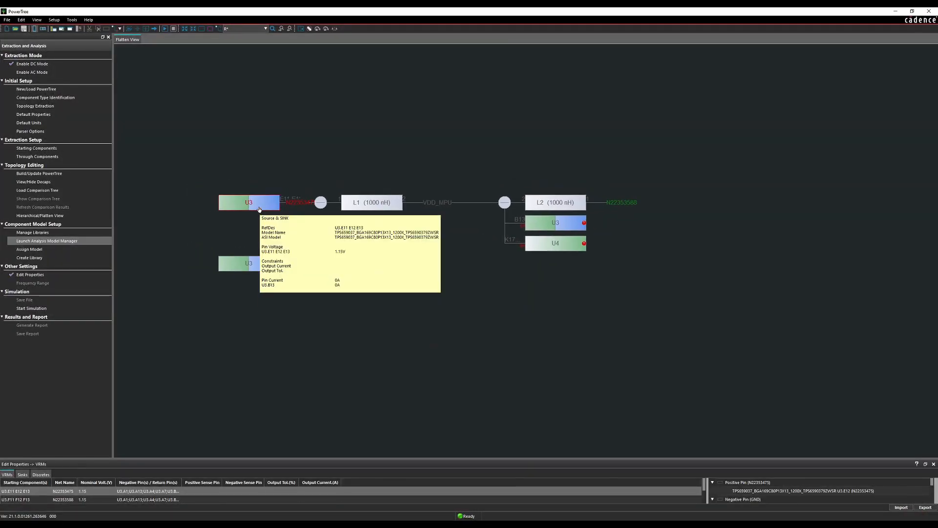
{"action": "mouse_move", "coordinate": [257, 267]}
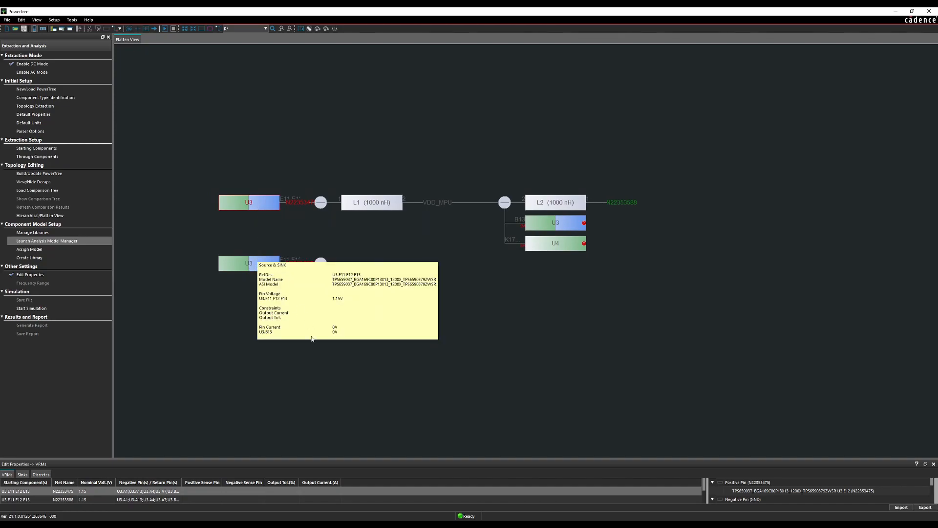
{"action": "mouse_move", "coordinate": [373, 198]}
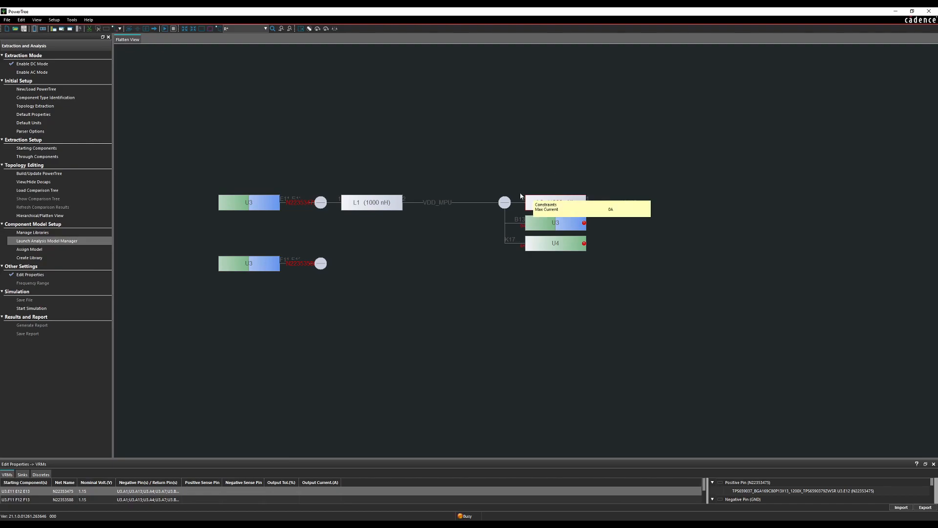
Check the second U3 source and net N22353588, and disable the U3 sink on the VDD_MPU net.
{"action": "mouse_move", "coordinate": [312, 274]}
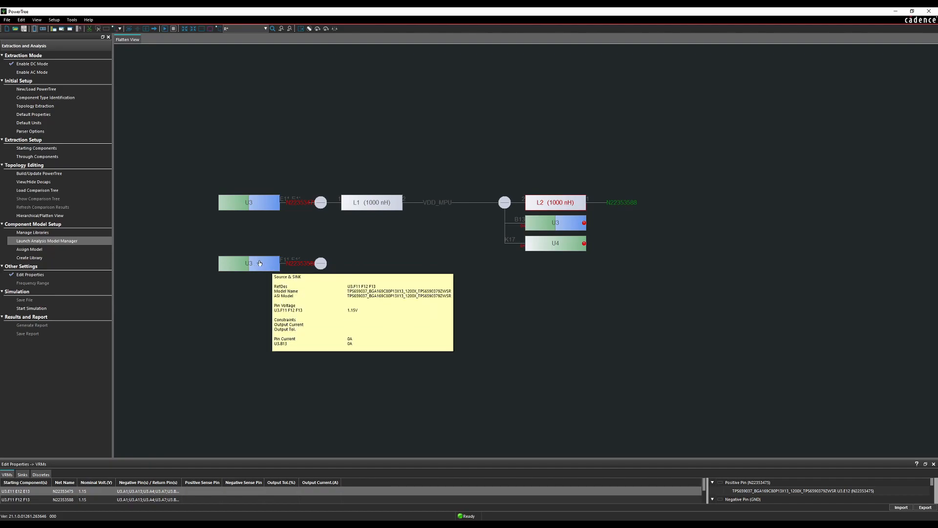
{"action": "left_click", "coordinate": [618, 205]}
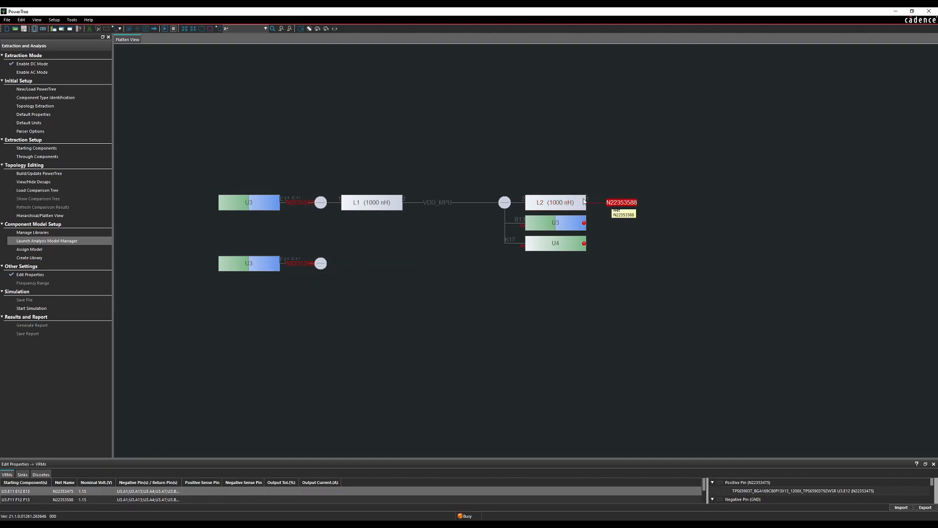
{"action": "mouse_move", "coordinate": [556, 251]}
{"action": "left_click", "coordinate": [570, 224]}
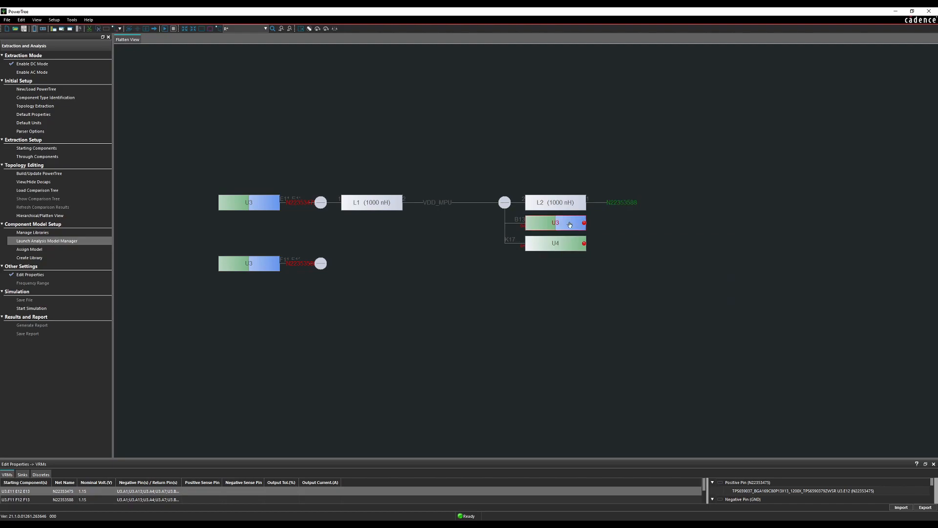
{"action": "right_click", "coordinate": [570, 224]}
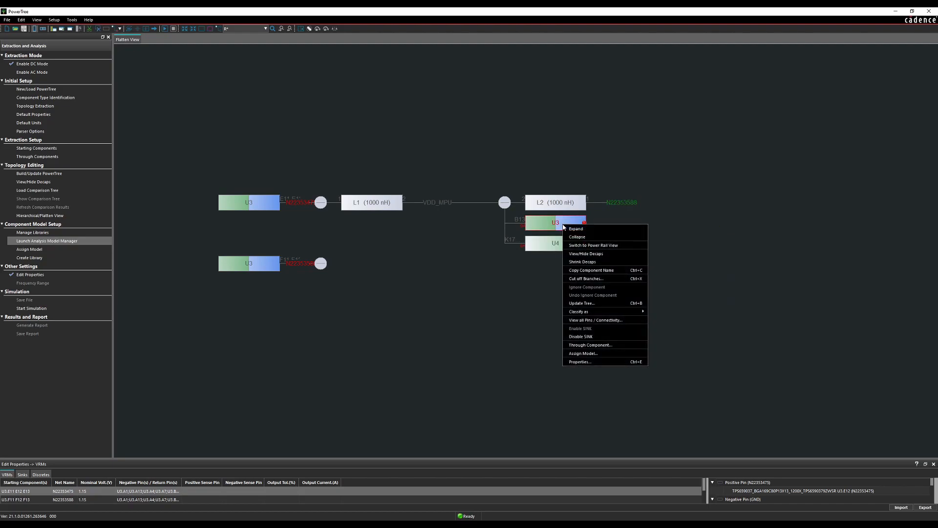
{"action": "left_click", "coordinate": [572, 331]}
Inspect the properties of sink U4, and review the VRM and sink entries in the Edit Properties tables.
{"action": "double_click", "coordinate": [555, 246]}
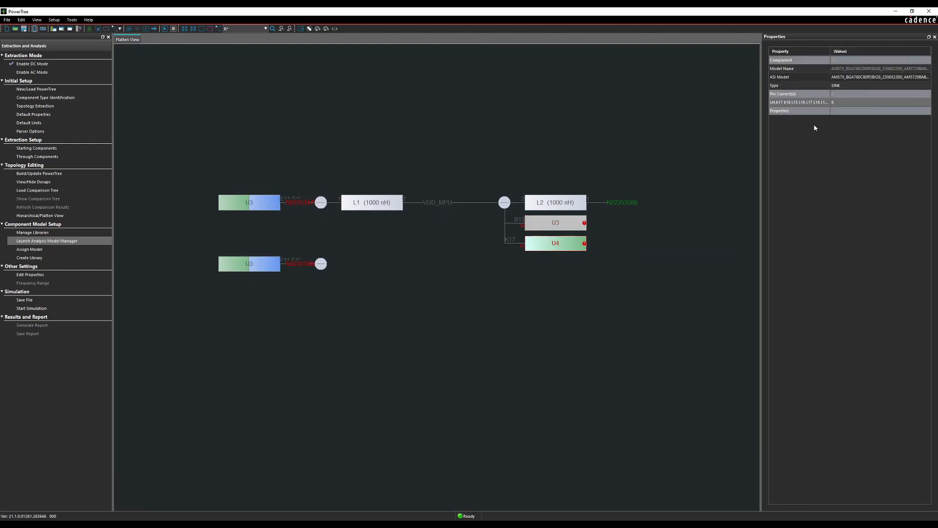
{"action": "left_click", "coordinate": [31, 275]}
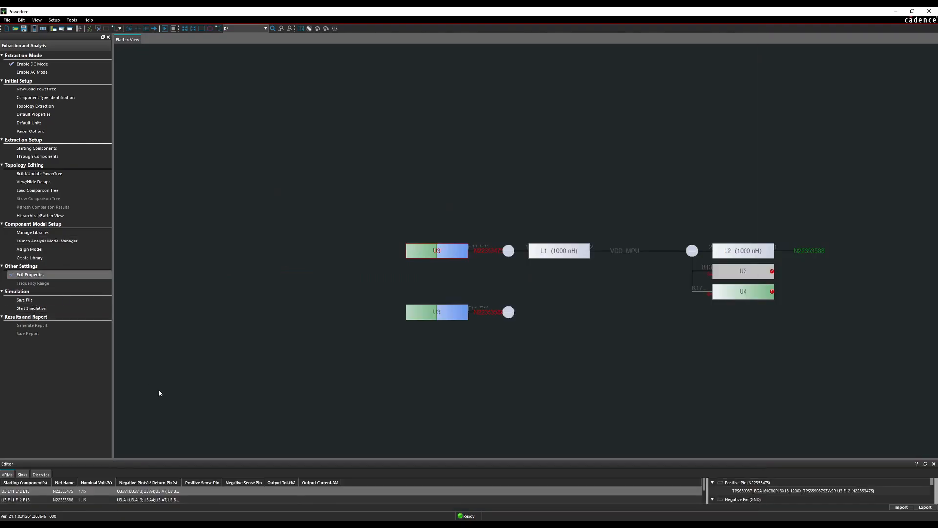
{"action": "left_click", "coordinate": [73, 499]}
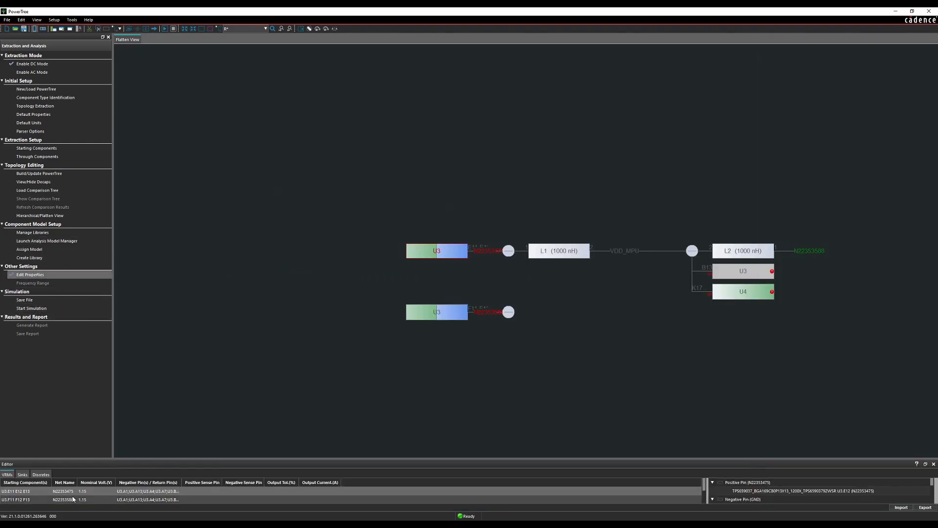
{"action": "left_click", "coordinate": [23, 475]}
{"action": "left_click", "coordinate": [34, 475]}
{"action": "left_click", "coordinate": [24, 474]}
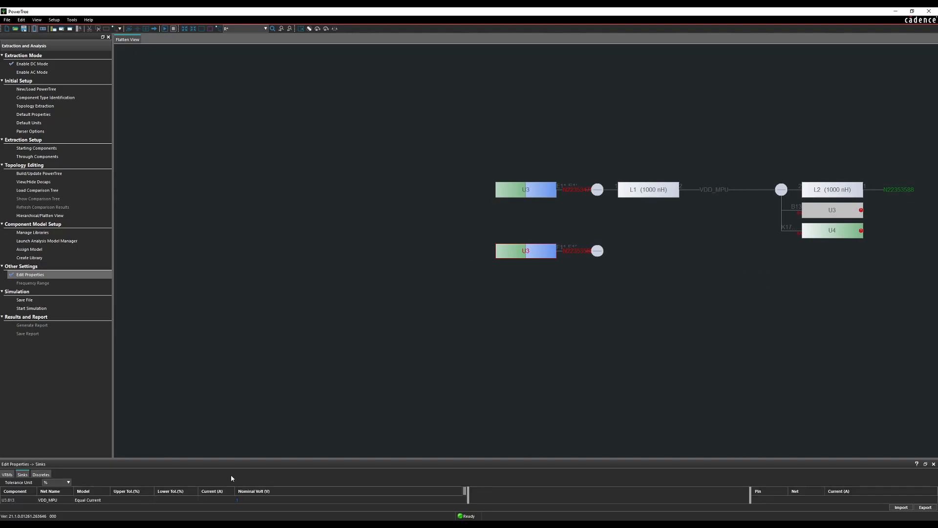
{"action": "left_click", "coordinate": [244, 501]}
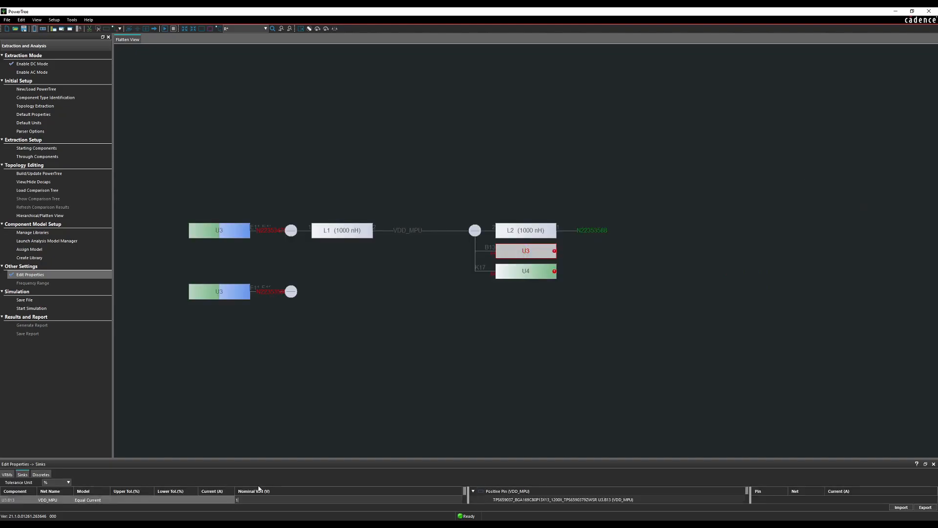
{"action": "key", "text": "Return"}
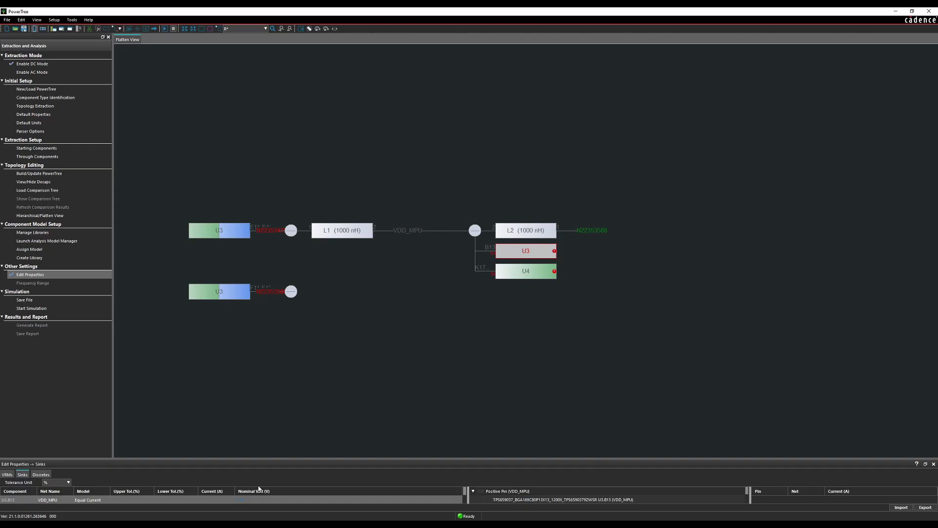
Enlarge the Edit Properties area to review the discrete models, including inductor L_L40X40_B_1UH_1UH, and save the PowerTree file.
{"action": "left_click", "coordinate": [40, 475]}
{"action": "left_click", "coordinate": [12, 474]}
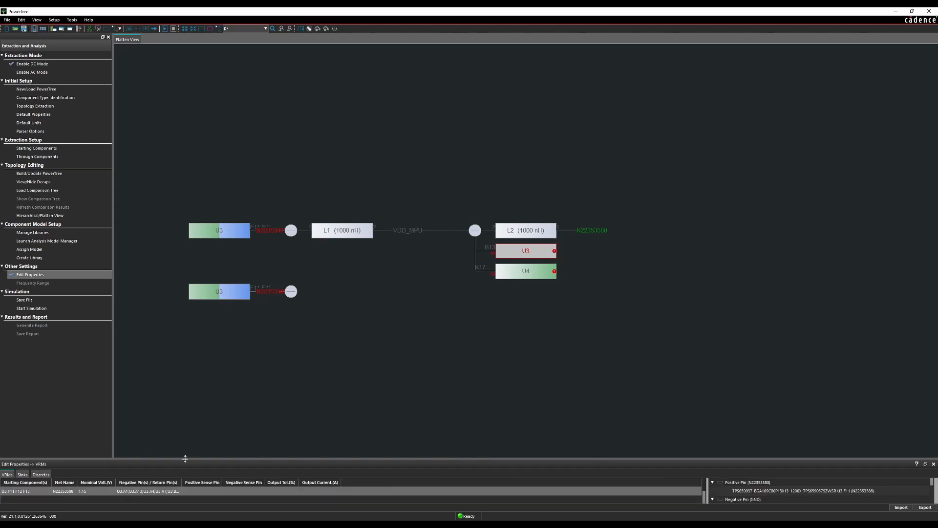
{"action": "left_click_drag", "start_coordinate": [185, 459], "coordinate": [185, 426]}
{"action": "left_click", "coordinate": [40, 442]}
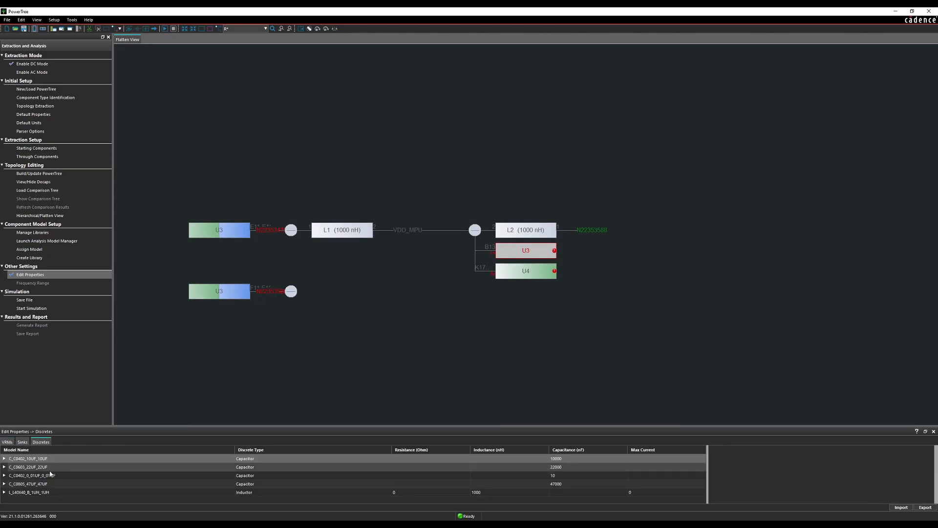
{"action": "left_click", "coordinate": [34, 493]}
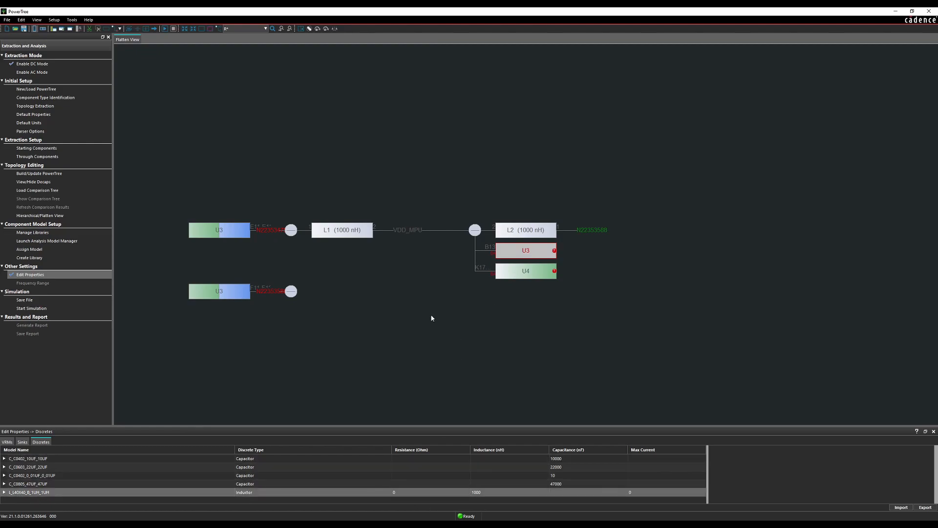
{"action": "left_click", "coordinate": [23, 30]}
{"action": "left_click", "coordinate": [6, 20]}
{"action": "left_click", "coordinate": [15, 62]}
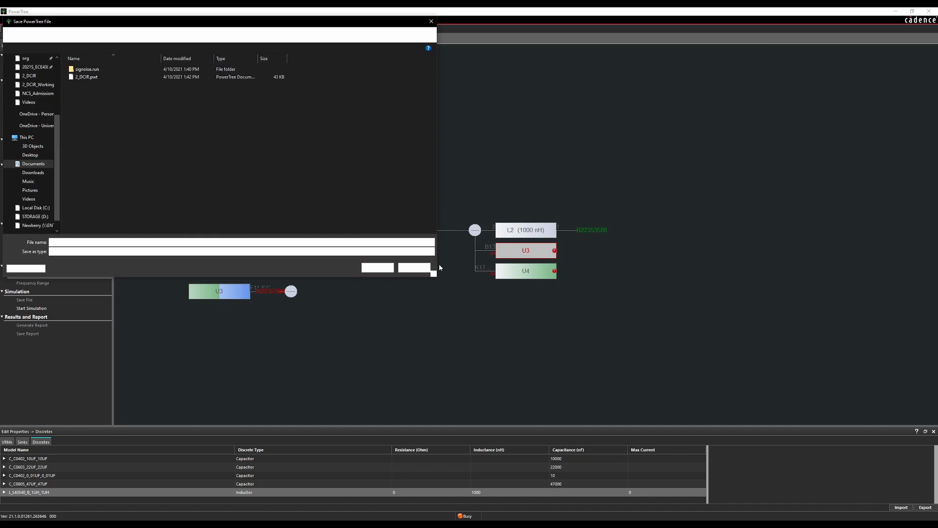
{"action": "left_click", "coordinate": [431, 21]}
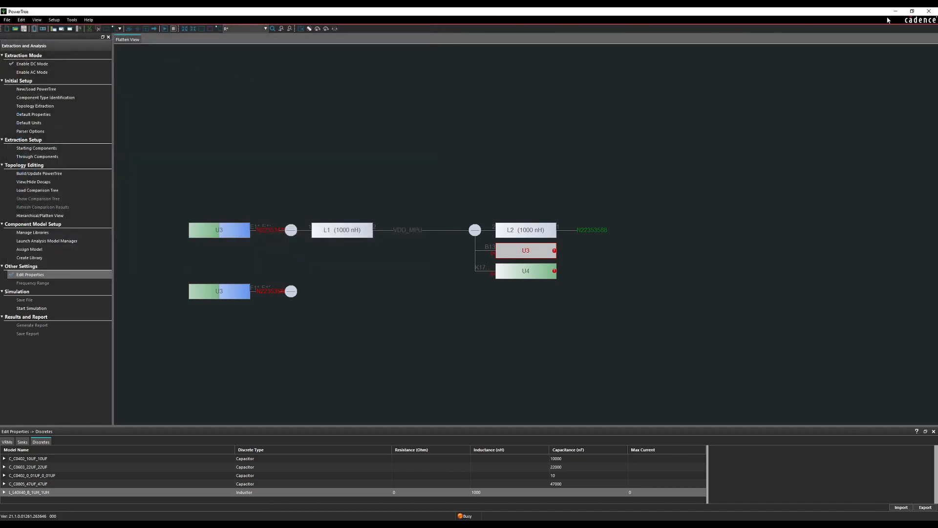
Switch back to Sigrity Aurora, select 2_DCIR.pwt as the PowerTree file and start the IR drop analysis.
{"action": "left_click", "coordinate": [894, 11]}
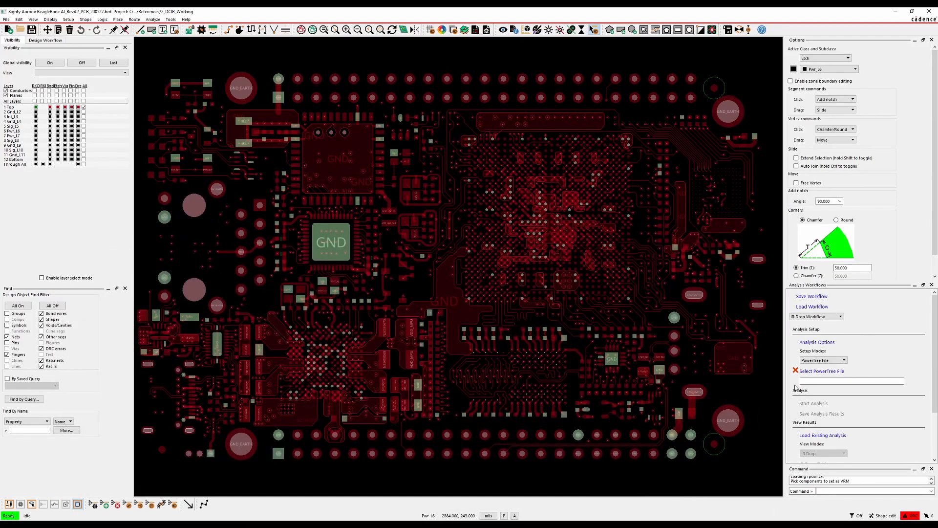
{"action": "left_click", "coordinate": [817, 372]}
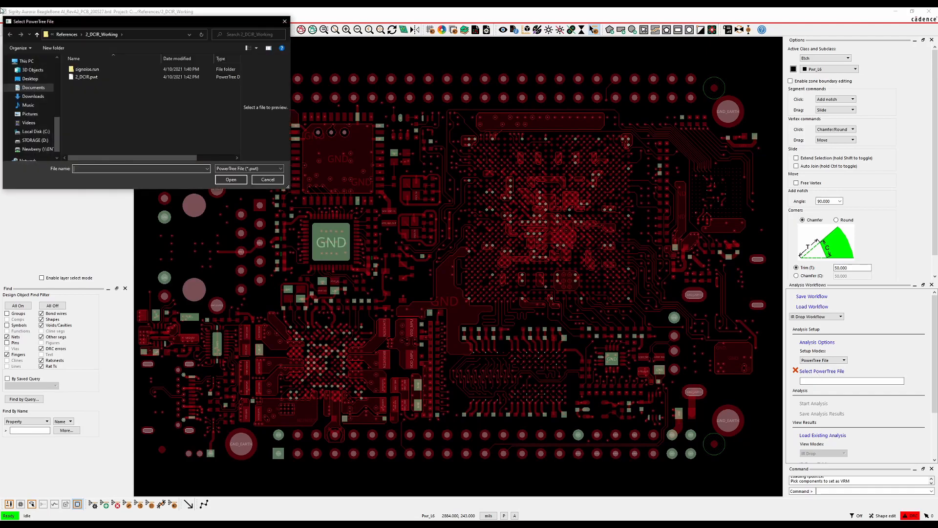
{"action": "double_click", "coordinate": [86, 77]}
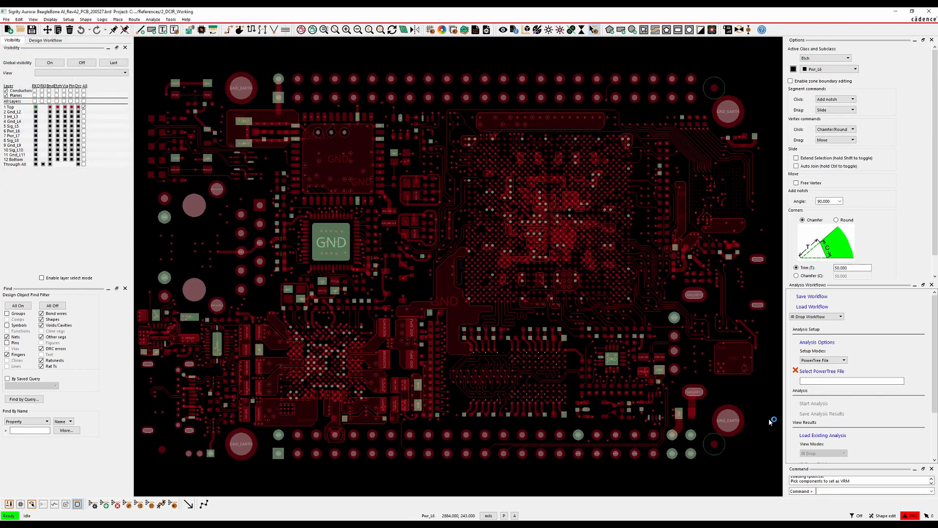
{"action": "left_click", "coordinate": [815, 404]}
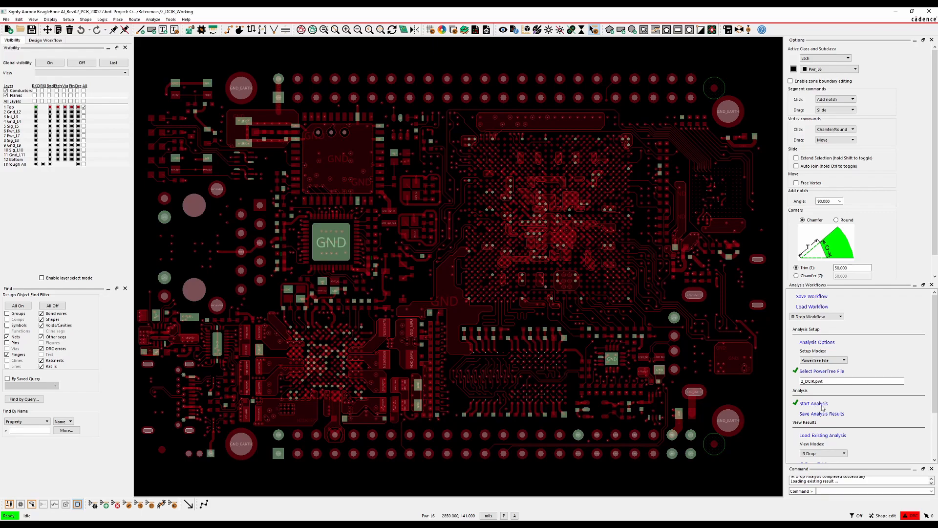
Set the results view mode to Voltage and open the voltage table.
{"action": "scroll", "coordinate": [860, 404], "scroll_direction": "down", "scroll_amount": 3}
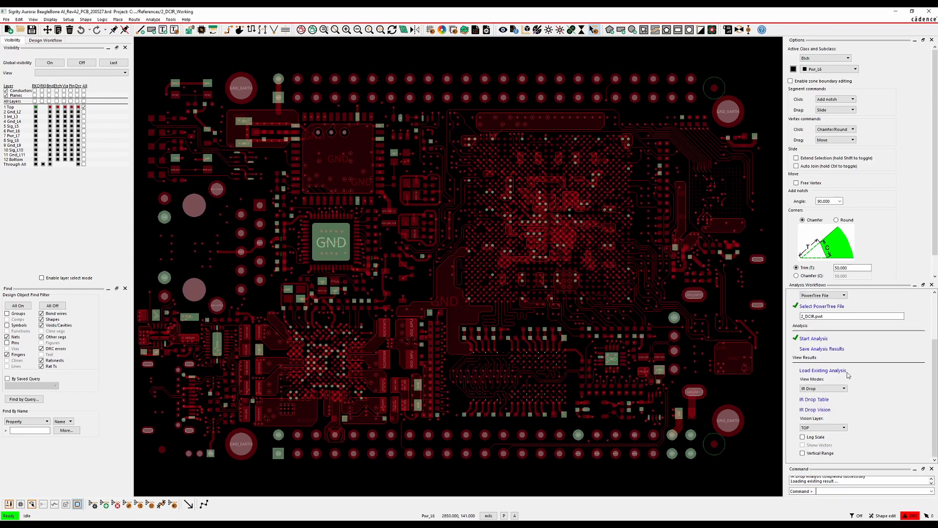
{"action": "left_click", "coordinate": [843, 388]}
{"action": "left_click", "coordinate": [840, 402]}
{"action": "left_click", "coordinate": [817, 401]}
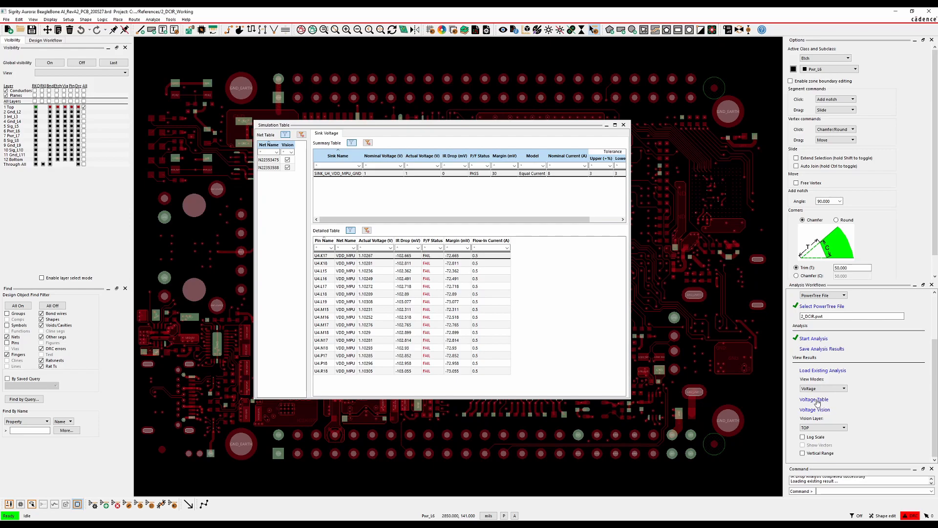
Enlarge the simulation table, inspect the U4 VDD_MPU sink summary and sort its detailed pin results by actual voltage.
{"action": "left_click_drag", "start_coordinate": [454, 127], "coordinate": [402, 92]}
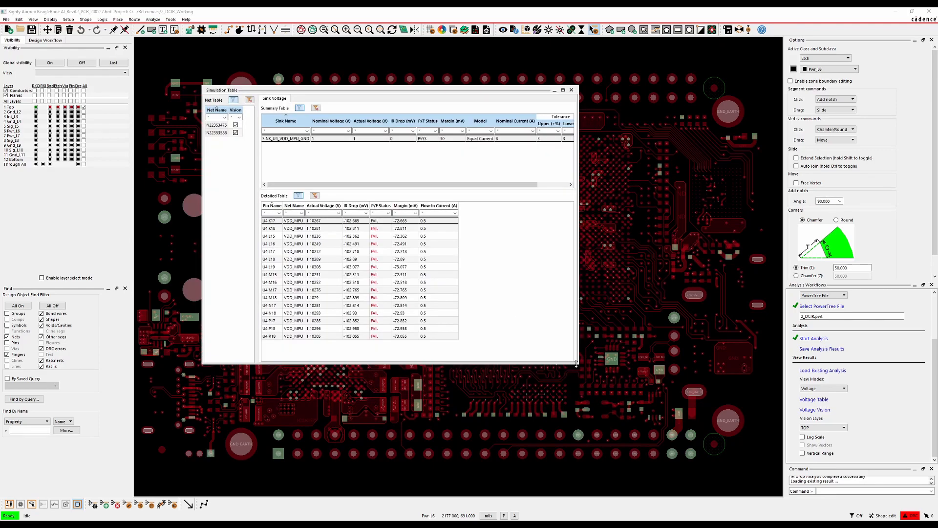
{"action": "left_click_drag", "start_coordinate": [575, 364], "coordinate": [710, 461]}
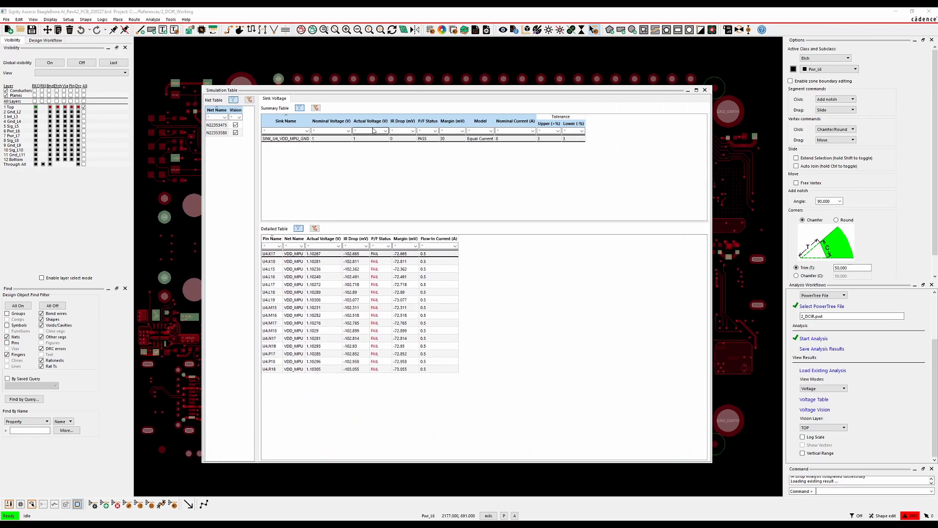
{"action": "left_click", "coordinate": [335, 140]}
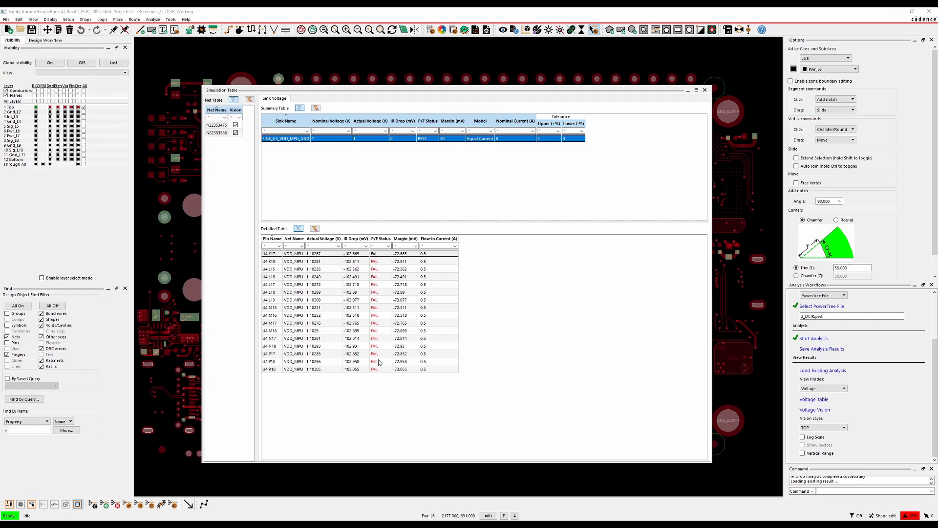
{"action": "left_click", "coordinate": [314, 239]}
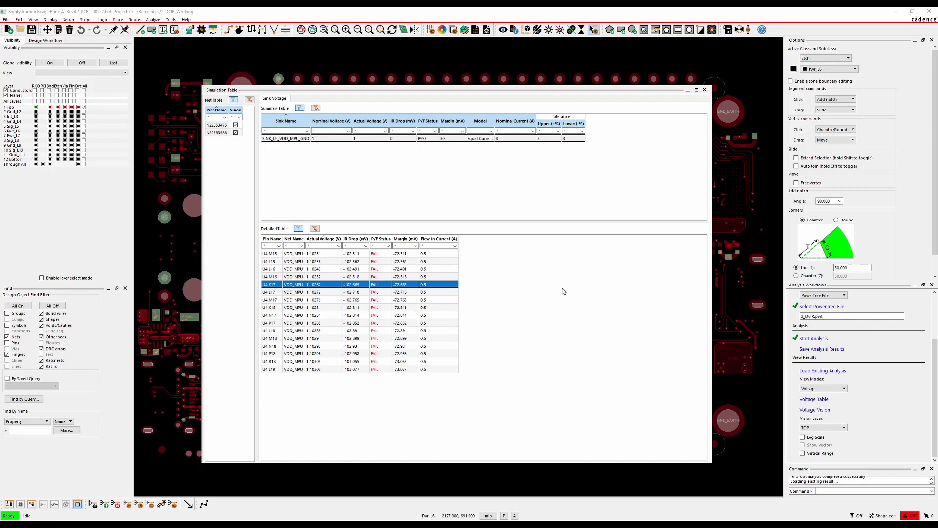
Display the Voltage Vision plot, close the simulation table and examine the TOP-layer voltage between the U3 source pins and the VDD_MPU shapes.
{"action": "left_click", "coordinate": [705, 91]}
{"action": "left_click", "coordinate": [824, 388]}
{"action": "left_click", "coordinate": [824, 399]}
{"action": "left_click", "coordinate": [822, 400]}
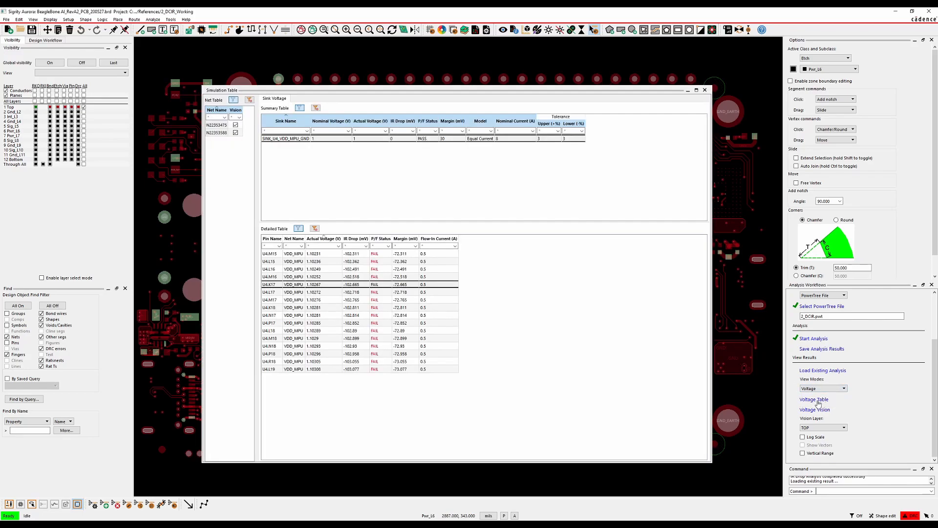
{"action": "left_click", "coordinate": [816, 410]}
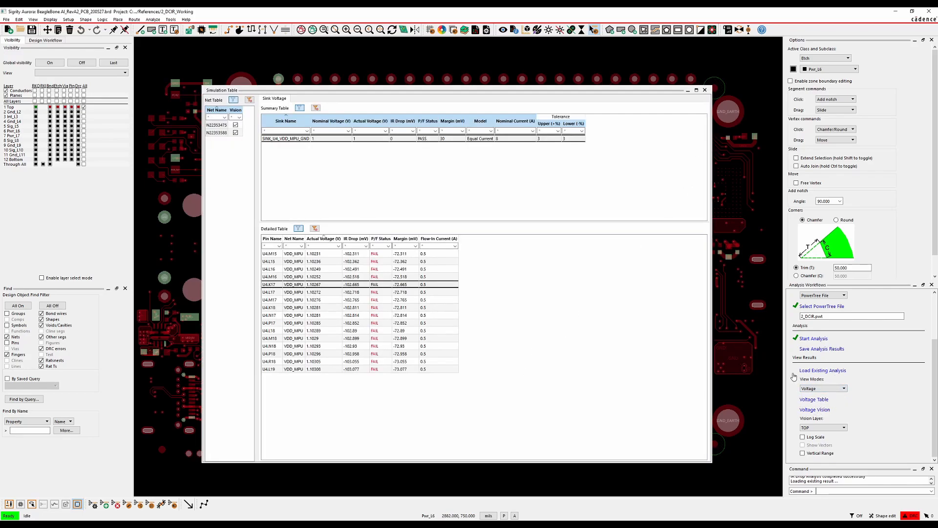
{"action": "left_click", "coordinate": [705, 90]}
{"action": "scroll", "coordinate": [384, 381], "scroll_direction": "up", "scroll_amount": 3}
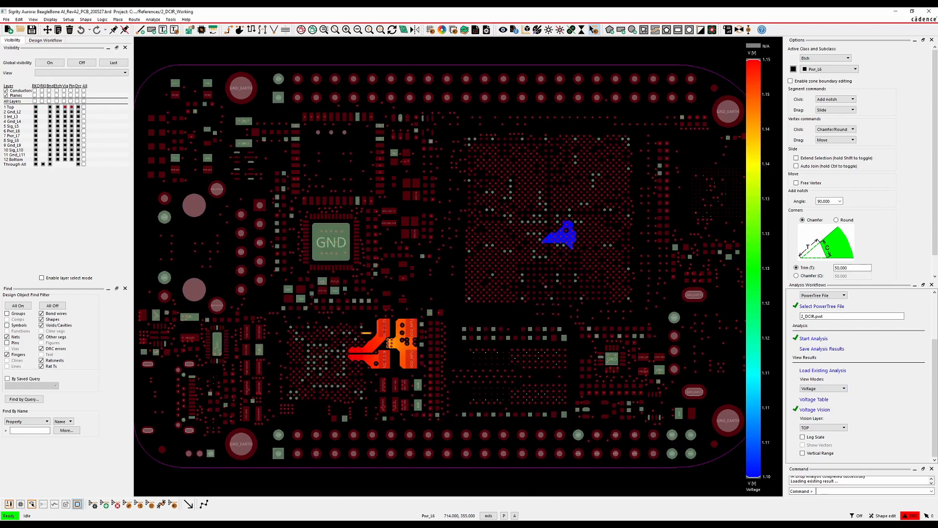
{"action": "scroll", "coordinate": [323, 335], "scroll_direction": "up", "scroll_amount": 2}
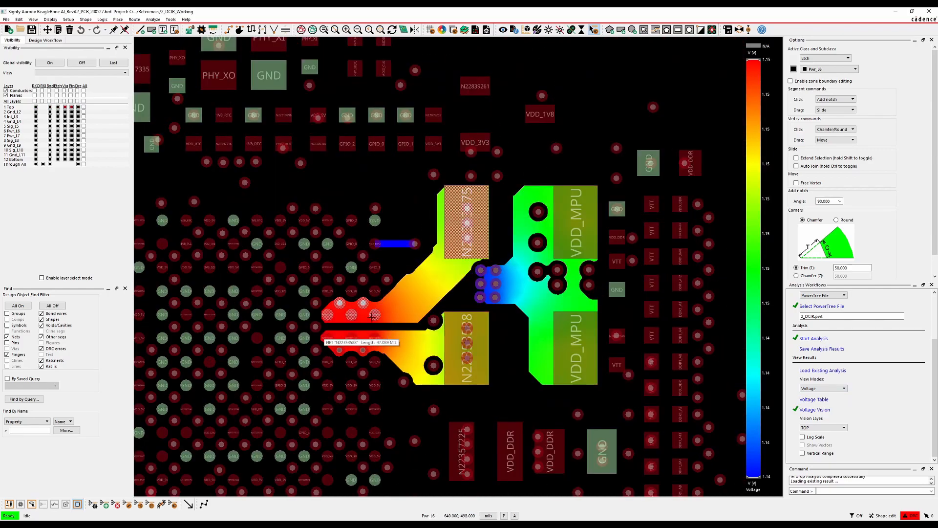
{"action": "middle_click_drag", "start_coordinate": [520, 284], "coordinate": [446, 260]}
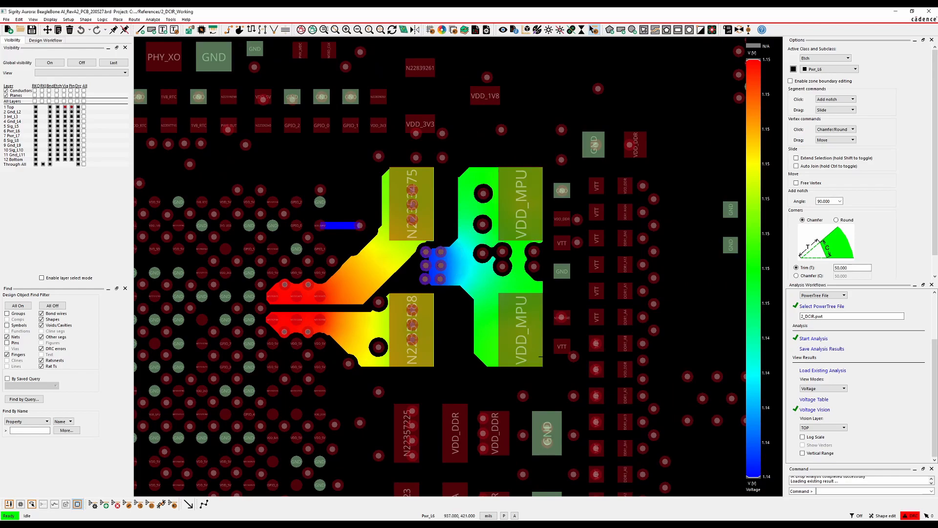
Set the vision layer to PWR_L6 and examine the voltage gradient across its power plane.
{"action": "left_click", "coordinate": [812, 429]}
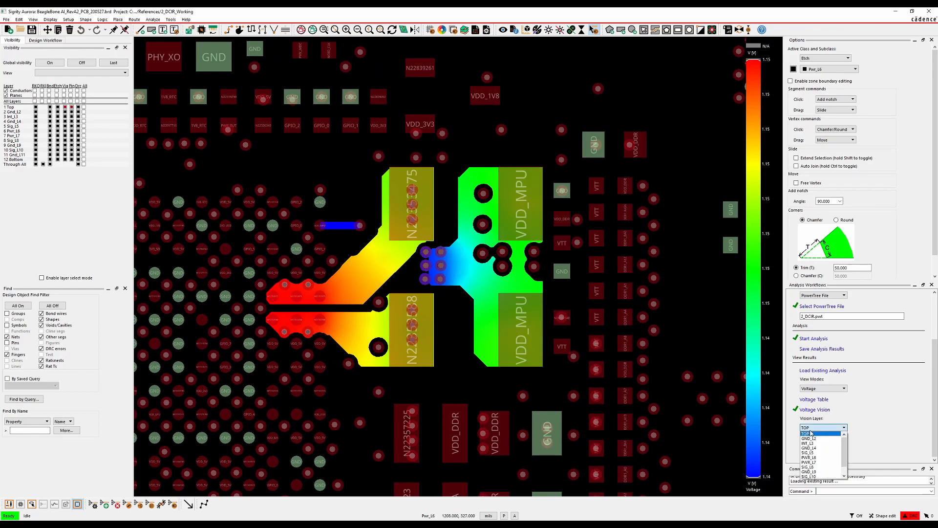
{"action": "left_click", "coordinate": [825, 458]}
{"action": "scroll", "coordinate": [472, 343], "scroll_direction": "down", "scroll_amount": 1}
{"action": "middle_click_drag", "start_coordinate": [475, 346], "coordinate": [408, 352]}
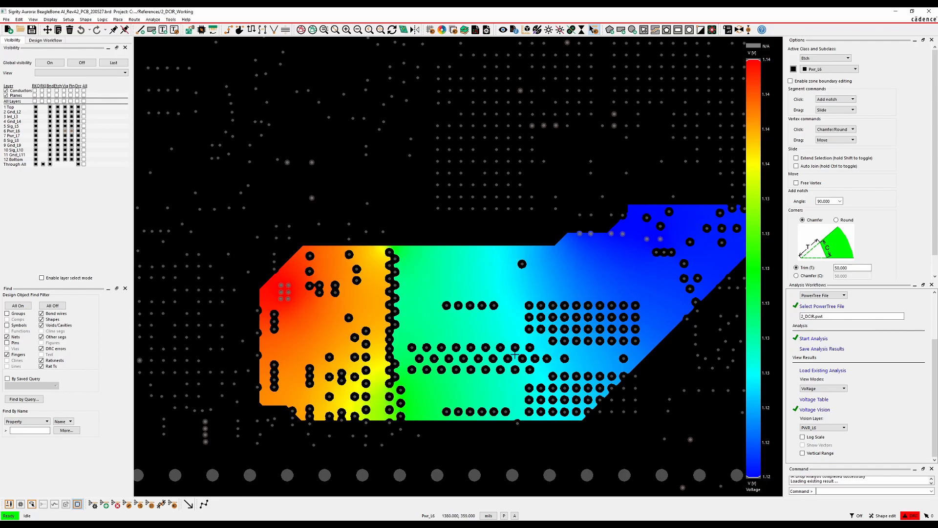
{"action": "middle_click_drag", "start_coordinate": [505, 360], "coordinate": [459, 377]}
Set the vision layer to SIG_L10 and examine the voltage distribution on its power shape.
{"action": "left_click", "coordinate": [831, 428]}
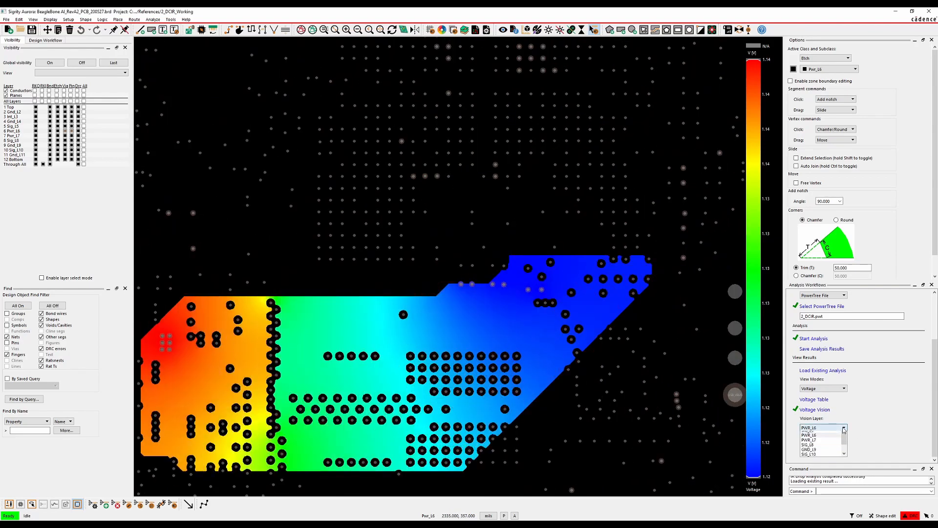
{"action": "left_click", "coordinate": [817, 476]}
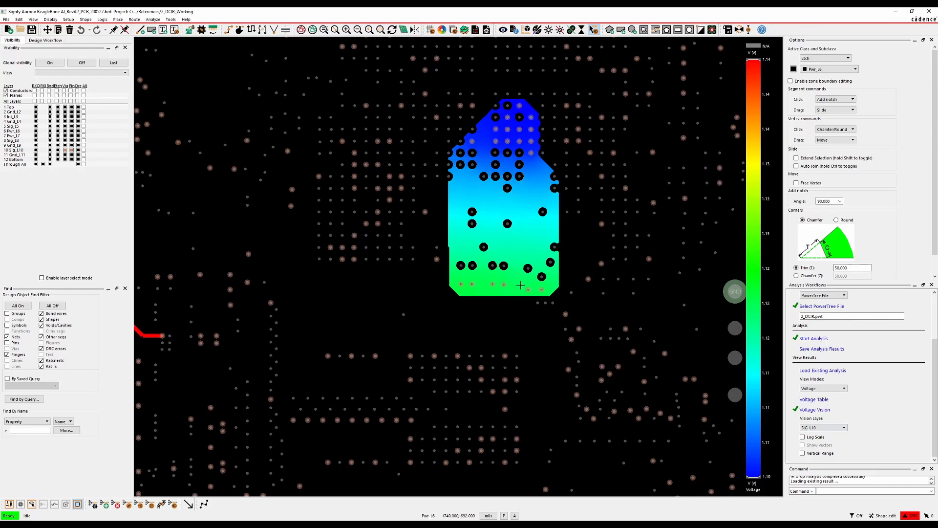
{"action": "middle_click_drag", "start_coordinate": [366, 308], "coordinate": [425, 288]}
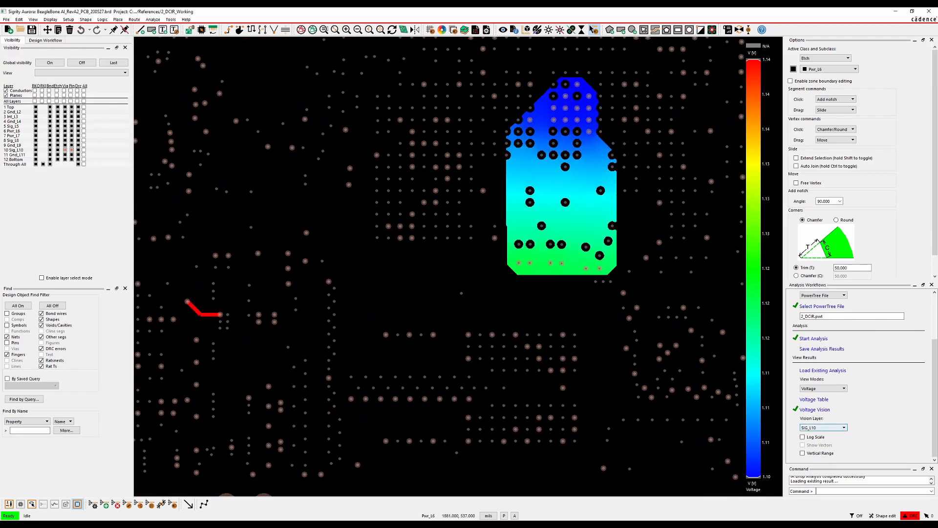
Switch to the Design Setup Workflow and leave only the Pwr_L6 layer visible on the board.
{"action": "scroll", "coordinate": [855, 305], "scroll_direction": "up", "scroll_amount": 2}
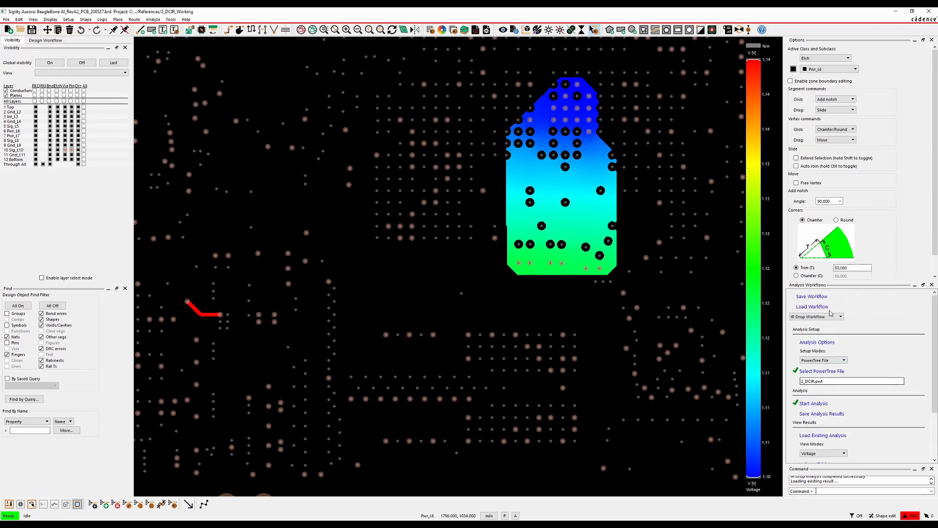
{"action": "left_click", "coordinate": [826, 317]}
{"action": "left_click", "coordinate": [812, 323]}
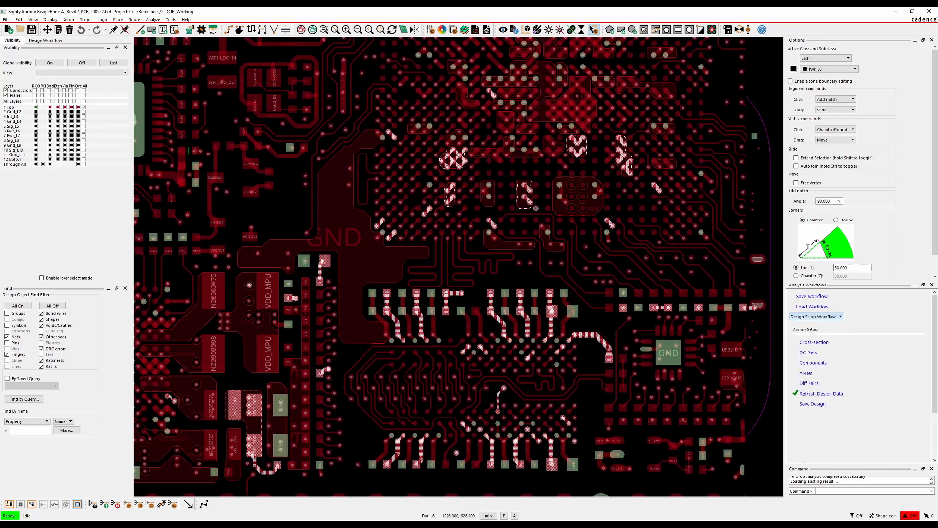
{"action": "left_click", "coordinate": [84, 131]}
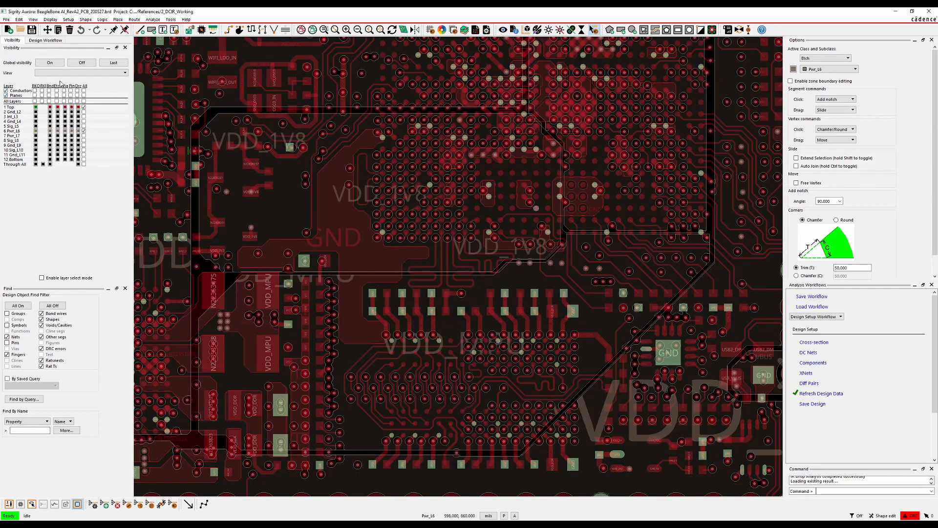
{"action": "left_click", "coordinate": [84, 107]}
{"action": "middle_click_drag", "start_coordinate": [355, 274], "coordinate": [380, 288]}
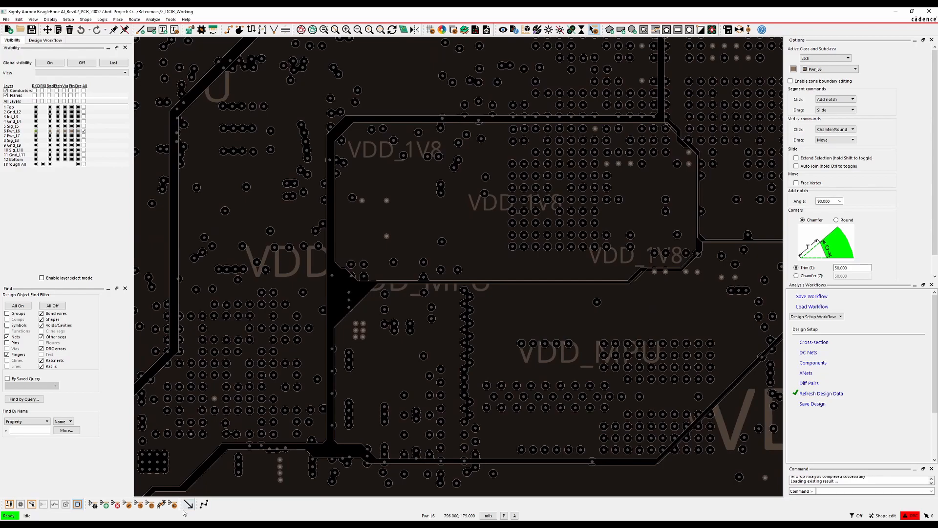
Edit the VDD_MPU shape boundary on Pwr_L6 to extend the copper up into the VDD_1V8 area and over the neighbouring via field.
{"action": "left_click", "coordinate": [701, 30]}
{"action": "left_click", "coordinate": [353, 253]}
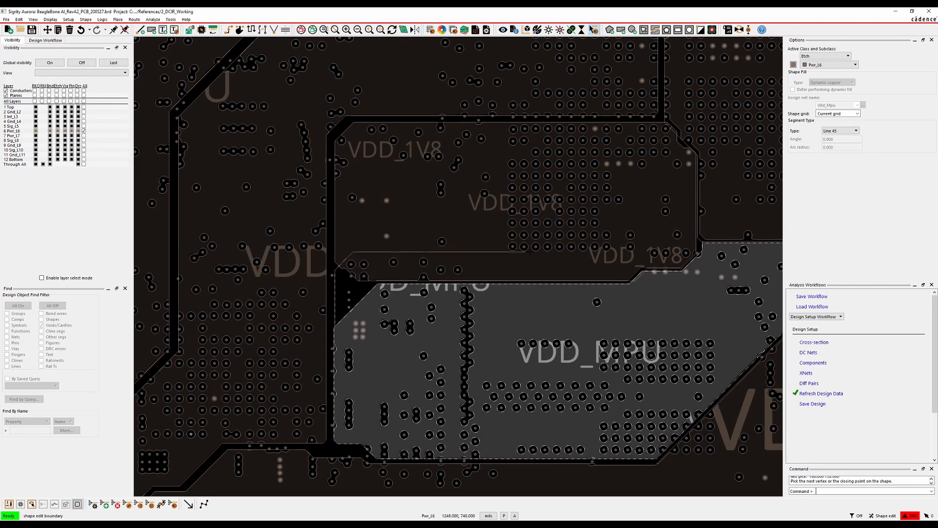
{"action": "middle_click_drag", "start_coordinate": [621, 252], "coordinate": [470, 292]}
{"action": "left_click", "coordinate": [484, 291]}
{"action": "left_click", "coordinate": [558, 234]}
{"action": "middle_click_drag", "start_coordinate": [649, 235], "coordinate": [625, 312]}
{"action": "left_click", "coordinate": [536, 256]}
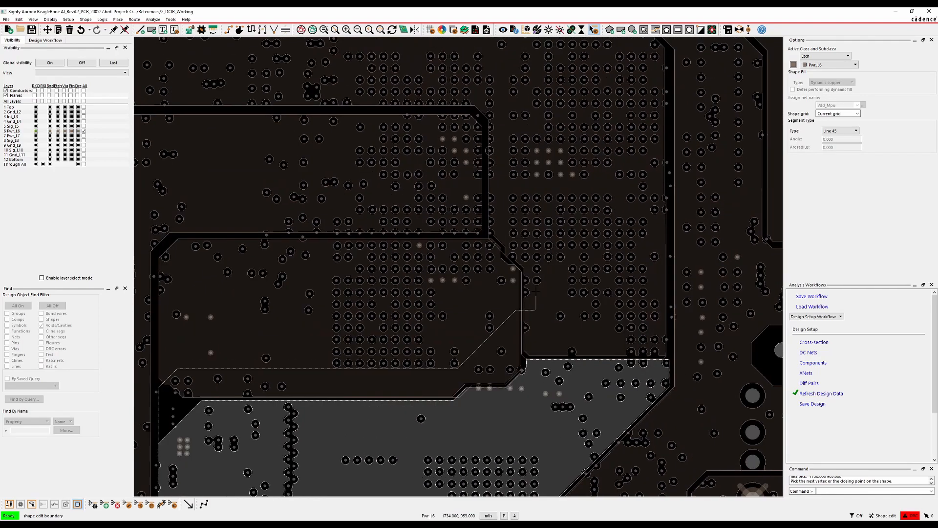
{"action": "left_click", "coordinate": [517, 142]}
{"action": "left_click", "coordinate": [652, 132]}
{"action": "left_click", "coordinate": [669, 361]}
Rework the outer right edge of the enlarged VDD_MPU shape and finish the boundary edit.
{"action": "scroll", "coordinate": [669, 374], "scroll_direction": "up", "scroll_amount": 2}
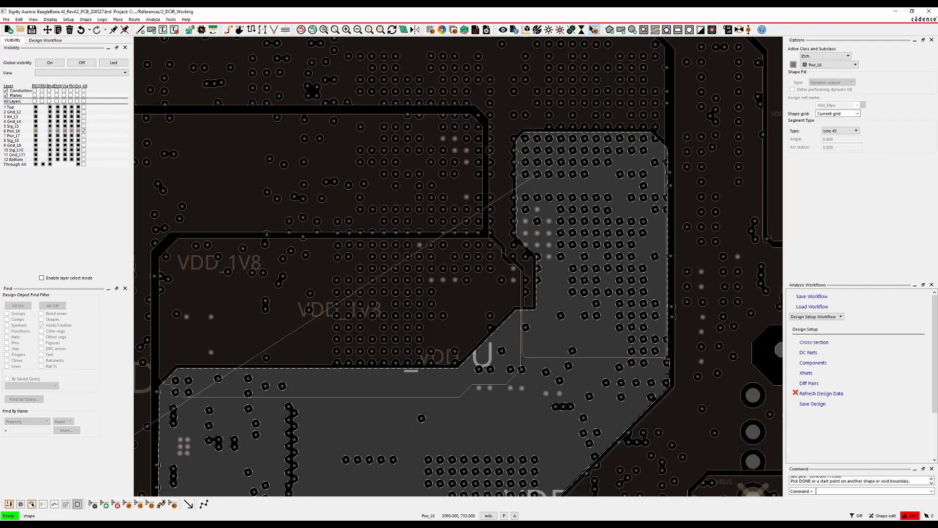
{"action": "scroll", "coordinate": [663, 426], "scroll_direction": "down", "scroll_amount": 2}
{"action": "left_click", "coordinate": [512, 254]}
{"action": "left_click", "coordinate": [512, 254]}
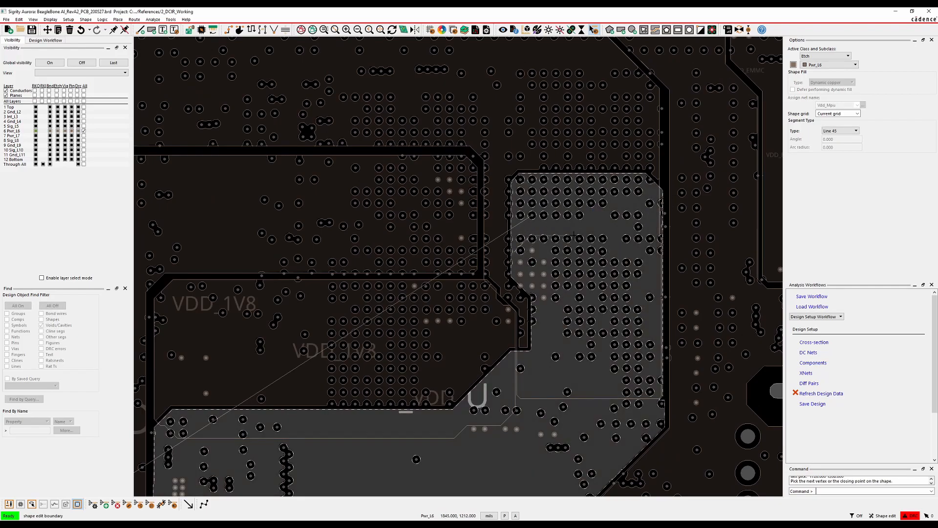
{"action": "left_click", "coordinate": [649, 237]}
{"action": "left_click", "coordinate": [664, 401]}
{"action": "scroll", "coordinate": [663, 414], "scroll_direction": "up", "scroll_amount": 2}
{"action": "left_click", "coordinate": [649, 120]}
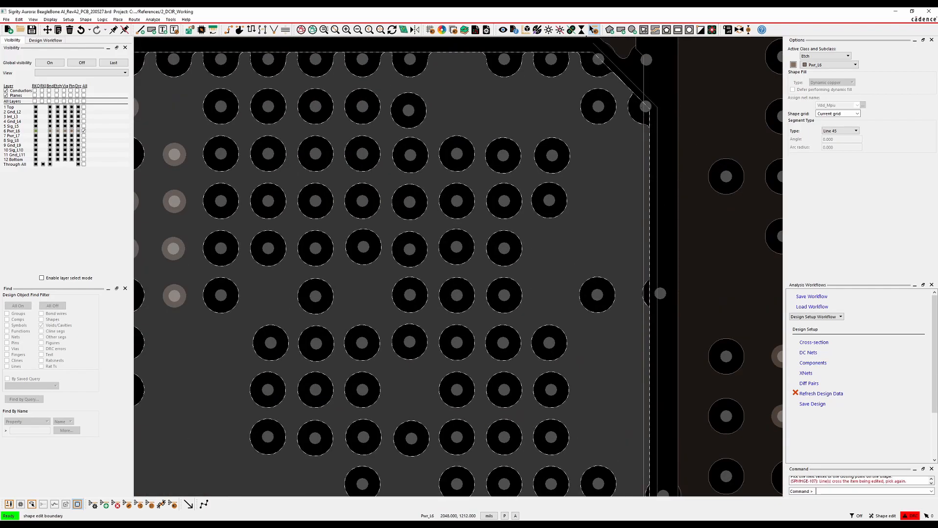
{"action": "scroll", "coordinate": [648, 128], "scroll_direction": "down", "scroll_amount": 2}
{"action": "scroll", "coordinate": [646, 303], "scroll_direction": "up", "scroll_amount": 2}
{"action": "left_click", "coordinate": [647, 236]}
{"action": "left_click", "coordinate": [647, 299]}
{"action": "left_click", "coordinate": [641, 168]}
{"action": "left_click", "coordinate": [620, 323]}
{"action": "scroll", "coordinate": [645, 203], "scroll_direction": "down", "scroll_amount": 1}
{"action": "right_click", "coordinate": [653, 203]}
{"action": "left_click", "coordinate": [672, 212]}
{"action": "scroll", "coordinate": [626, 220], "scroll_direction": "down", "scroll_amount": 2}
{"action": "scroll", "coordinate": [491, 210], "scroll_direction": "up", "scroll_amount": 1}
{"action": "scroll", "coordinate": [467, 308], "scroll_direction": "down", "scroll_amount": 1}
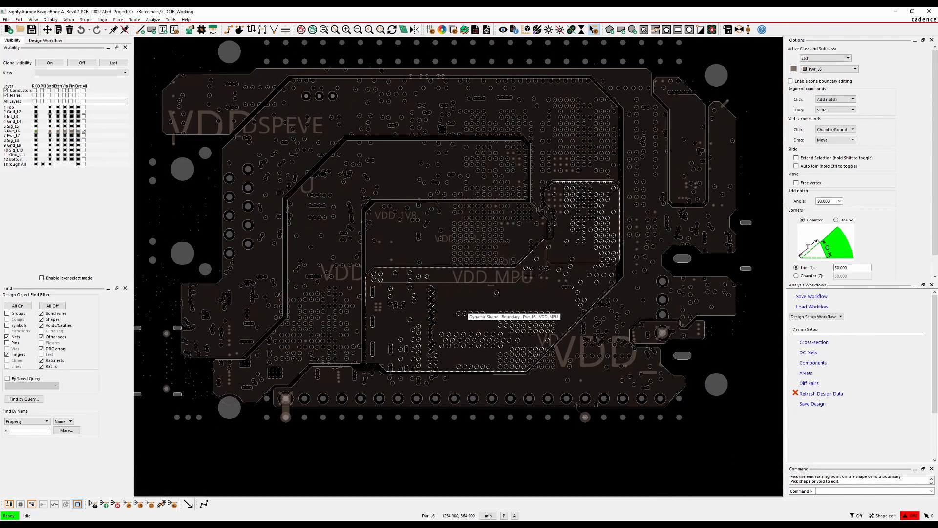
Restrict the Find filter to nets only and select the VDD_MPU net on the board.
{"action": "middle_click_drag", "start_coordinate": [454, 411], "coordinate": [461, 436]}
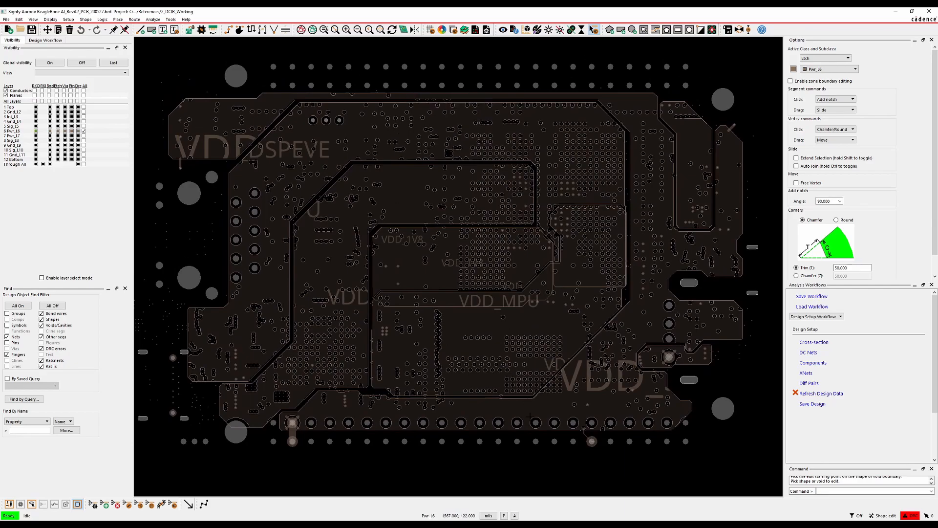
{"action": "right_click", "coordinate": [540, 355]}
{"action": "left_click", "coordinate": [562, 456]}
{"action": "left_click", "coordinate": [49, 306]}
{"action": "left_click", "coordinate": [12, 339]}
{"action": "left_click", "coordinate": [545, 331]}
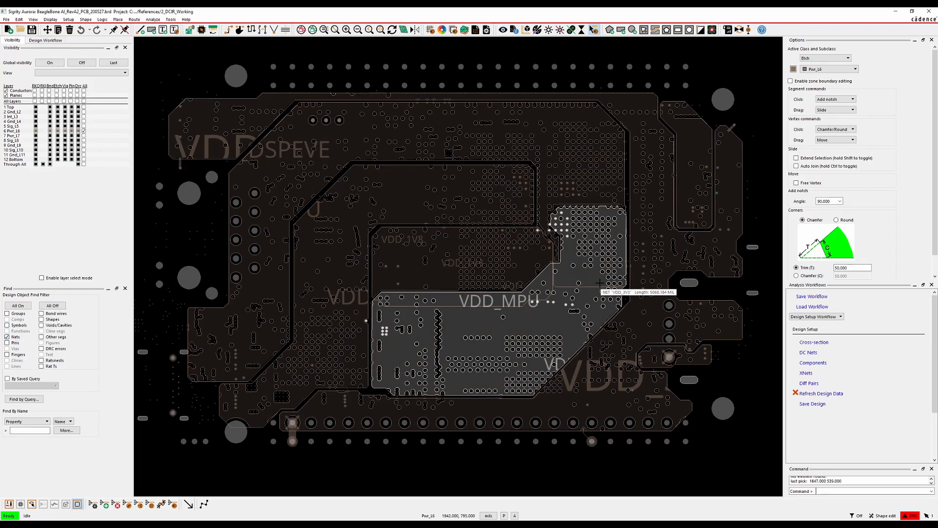
Open the selected VDD_MPU net in the 3D Canvas with all layers, examine its shapes and vias from several angles, and close the canvas.
{"action": "left_click", "coordinate": [404, 29]}
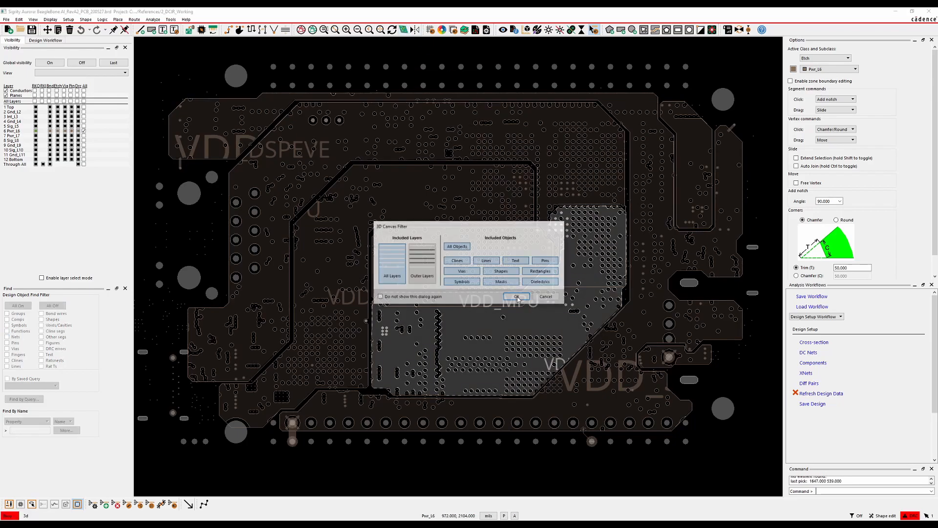
{"action": "left_click", "coordinate": [517, 298]}
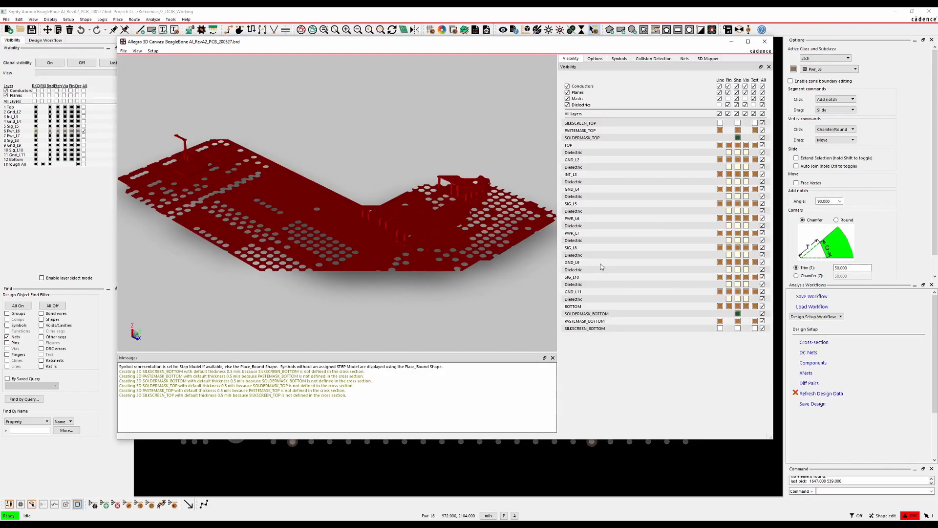
{"action": "left_click_drag", "start_coordinate": [334, 292], "coordinate": [336, 238]}
{"action": "middle_click_drag", "start_coordinate": [335, 238], "coordinate": [335, 234], "text": "shift"}
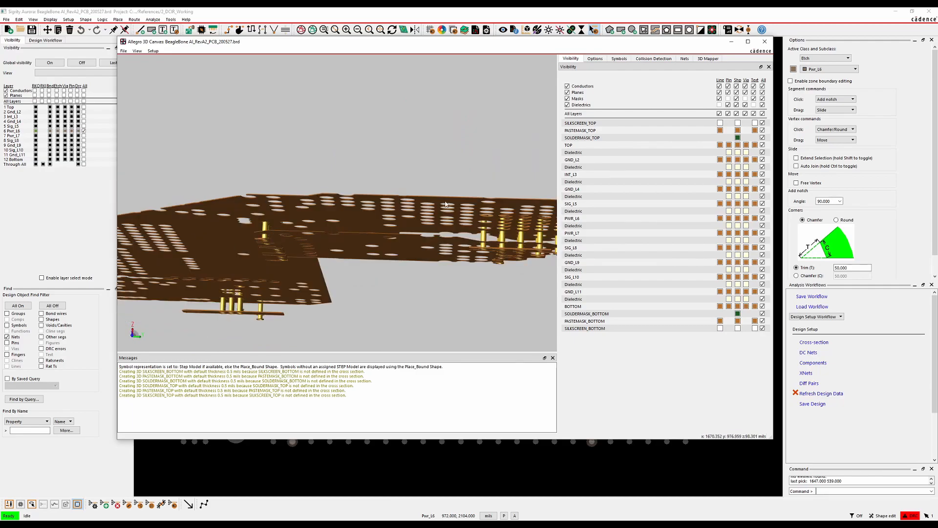
{"action": "middle_click_drag", "start_coordinate": [398, 241], "coordinate": [299, 256], "text": "shift"}
{"action": "scroll", "coordinate": [317, 237], "scroll_direction": "down", "scroll_amount": 4}
{"action": "middle_click_drag", "start_coordinate": [322, 287], "coordinate": [388, 331]}
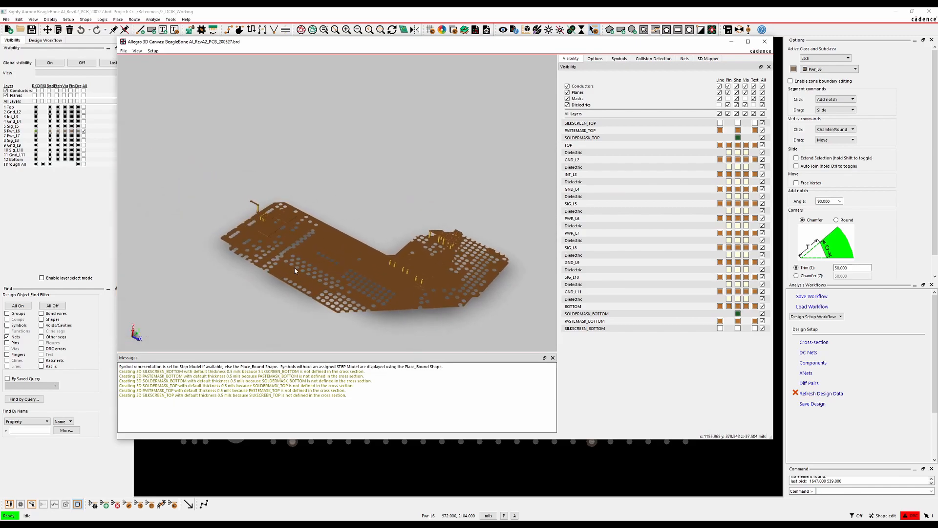
{"action": "scroll", "coordinate": [294, 267], "scroll_direction": "up", "scroll_amount": 4}
{"action": "middle_click_drag", "start_coordinate": [275, 255], "coordinate": [290, 220]}
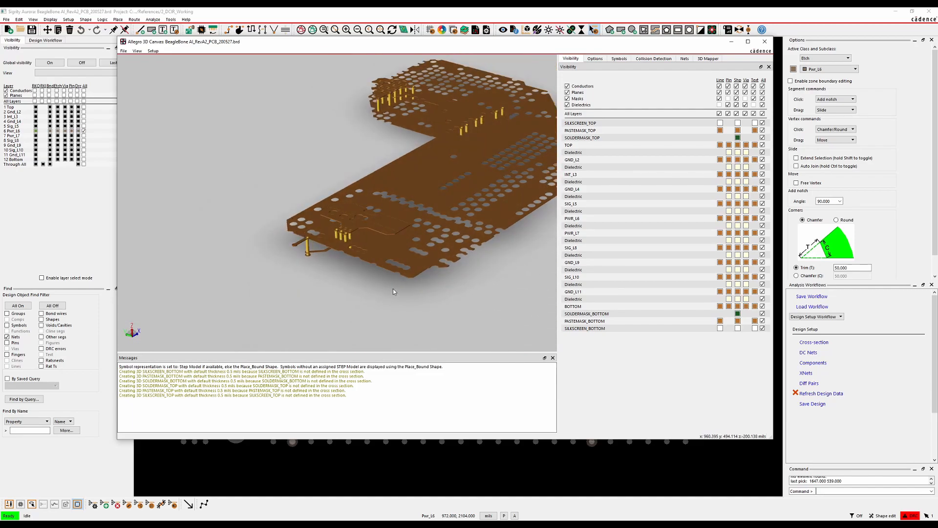
{"action": "scroll", "coordinate": [361, 275], "scroll_direction": "up", "scroll_amount": 2}
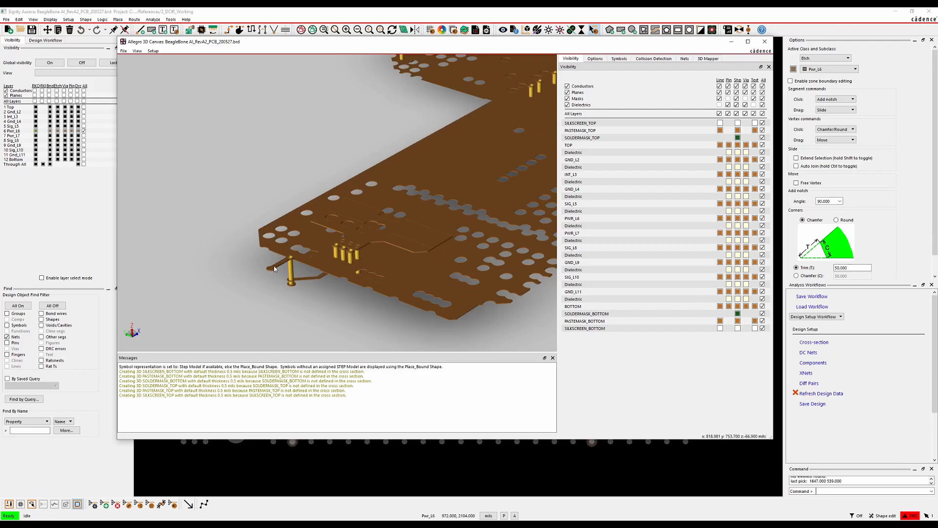
{"action": "left_click", "coordinate": [765, 41]}
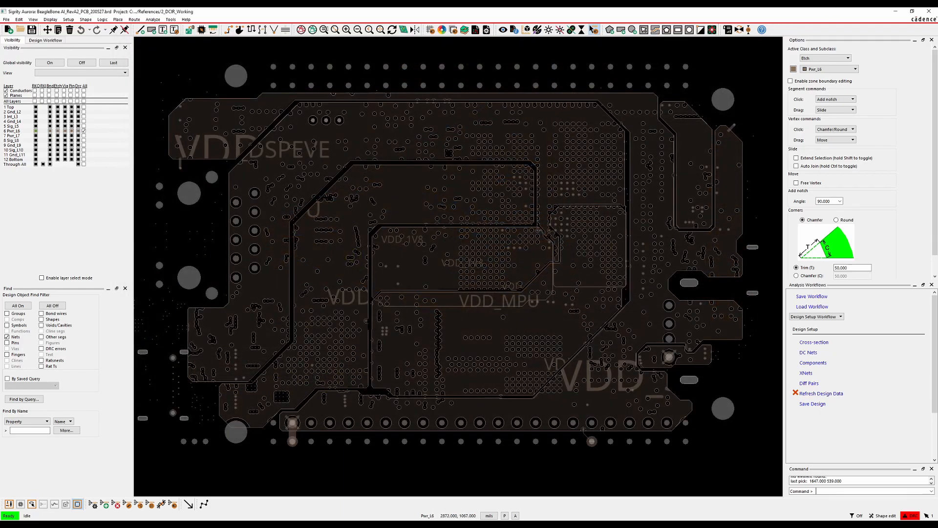
Return to the IR Drop Workflow and rerun the analysis on the modified layout without saving the existing results.
{"action": "left_click", "coordinate": [829, 318]}
{"action": "left_click", "coordinate": [804, 354]}
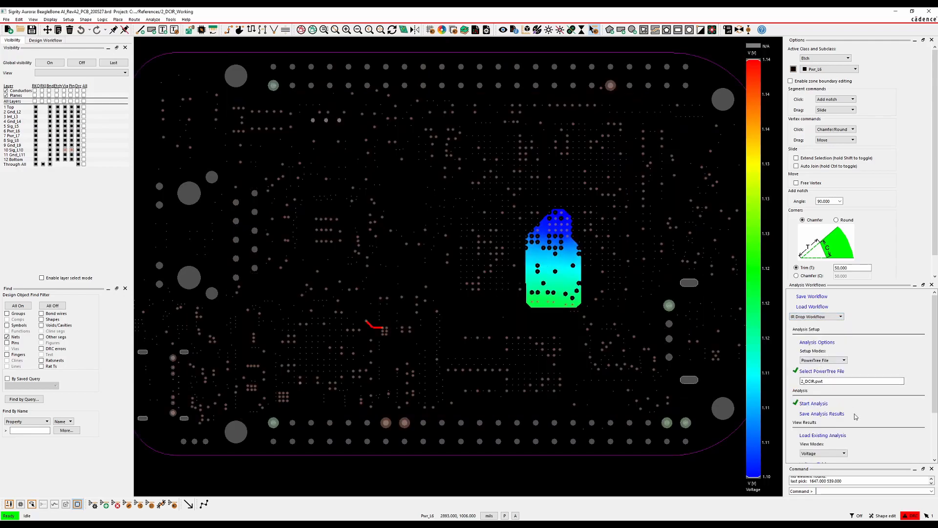
{"action": "left_click", "coordinate": [808, 404]}
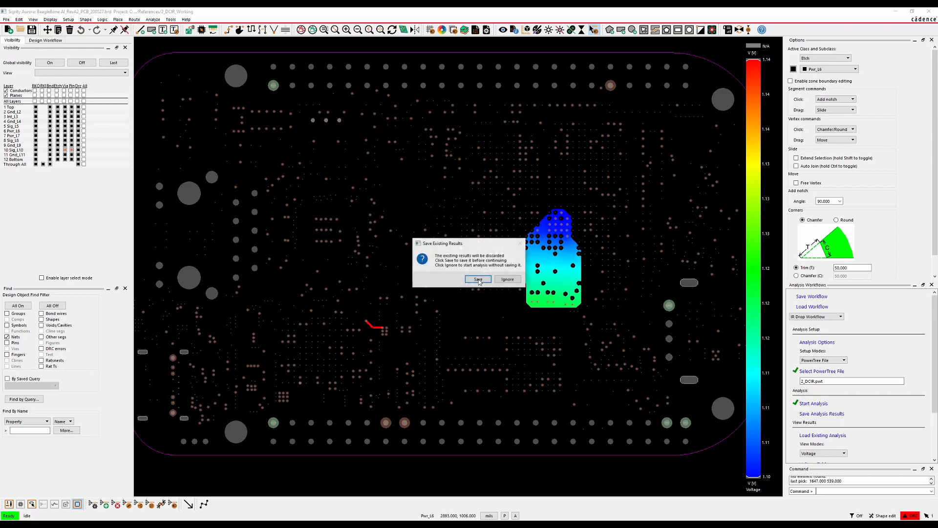
{"action": "left_click", "coordinate": [507, 281]}
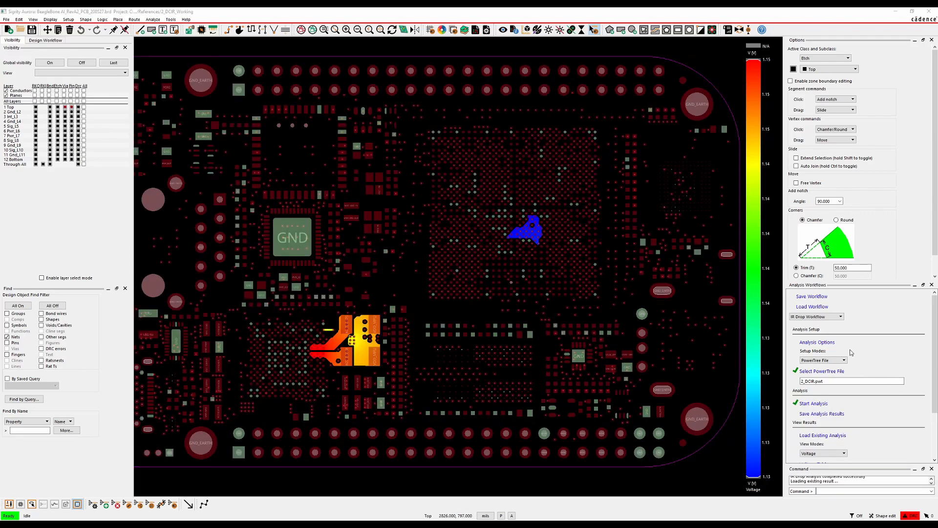
Open the Voltage Table, inspect the detailed pin results of the U4 VDD_MPU sink and close the simulation table.
{"action": "scroll", "coordinate": [873, 366], "scroll_direction": "down", "scroll_amount": 3}
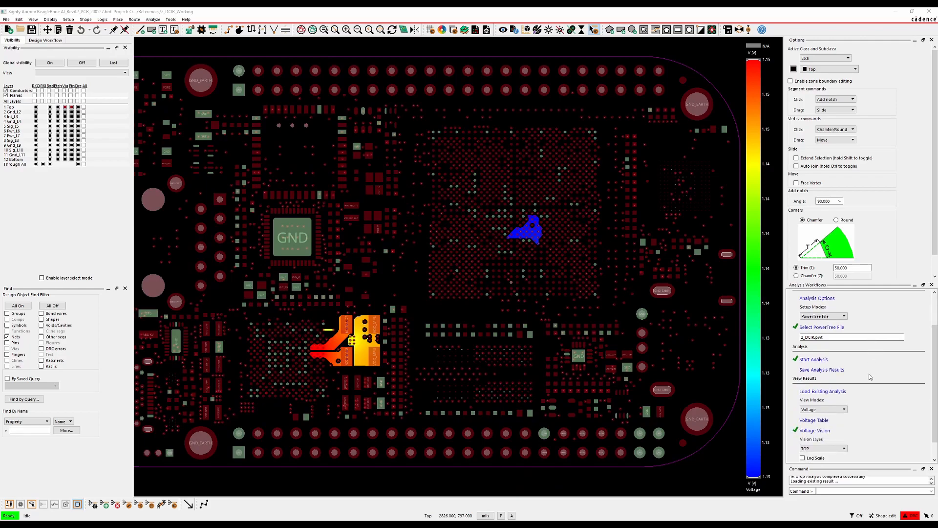
{"action": "scroll", "coordinate": [870, 377], "scroll_direction": "down", "scroll_amount": 2}
{"action": "left_click", "coordinate": [826, 401]}
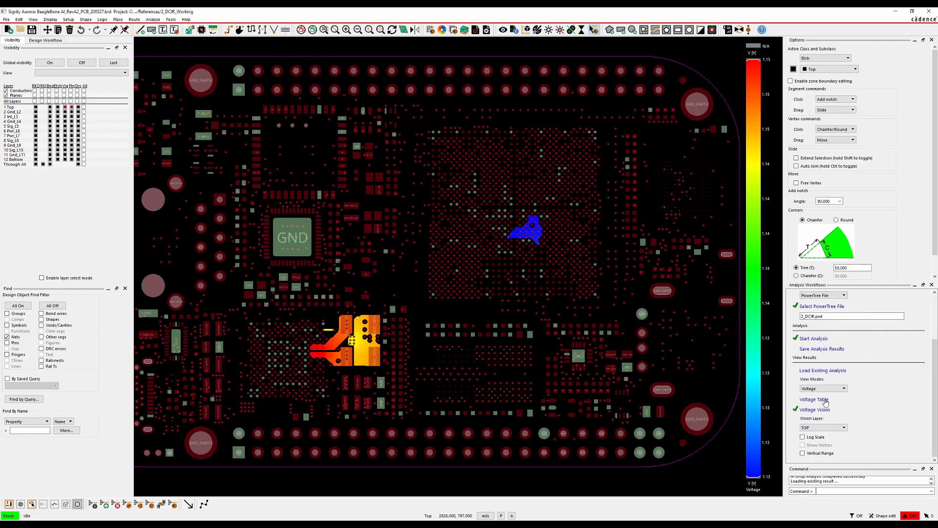
{"action": "left_click", "coordinate": [413, 139]}
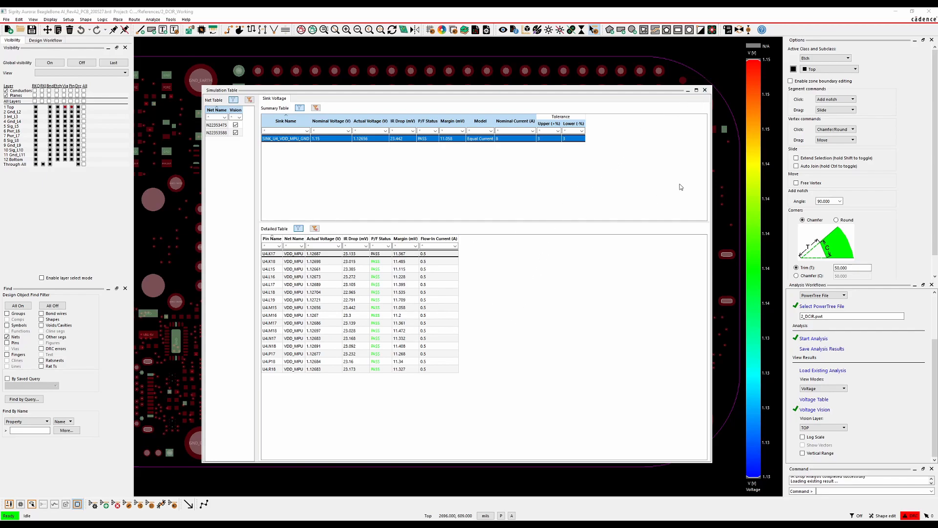
{"action": "left_click", "coordinate": [705, 90]}
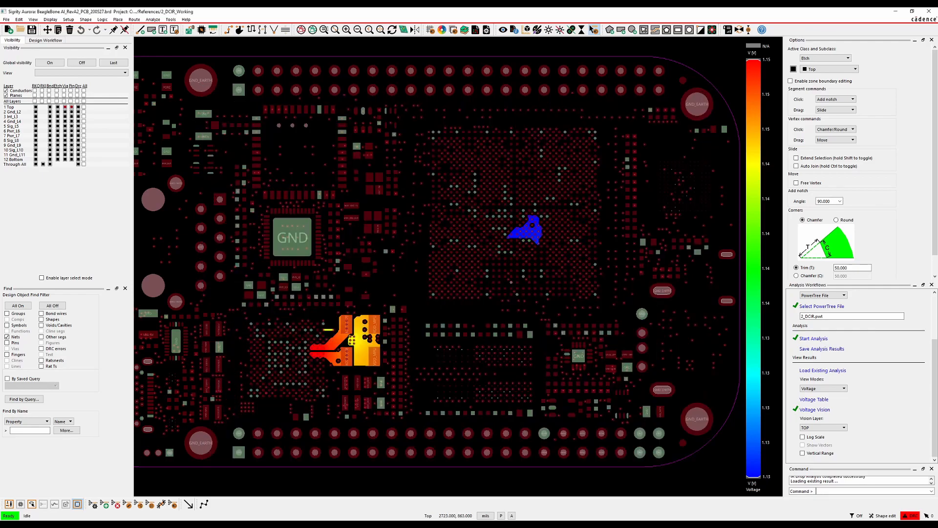
Display the Voltage Vision plot on the PWR_L6 layer to examine the reshaped VDD_MPU plane.
{"action": "left_click", "coordinate": [814, 411]}
{"action": "left_click", "coordinate": [831, 427]}
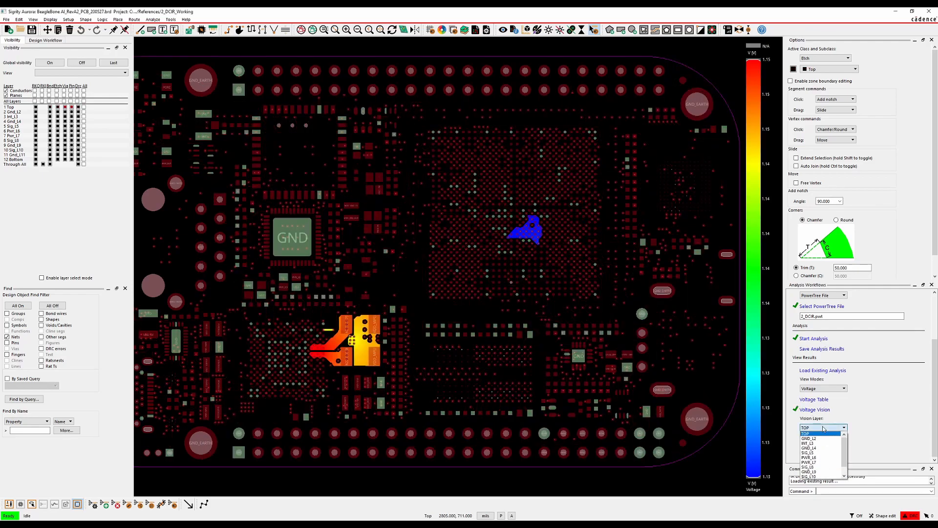
{"action": "left_click", "coordinate": [859, 427]}
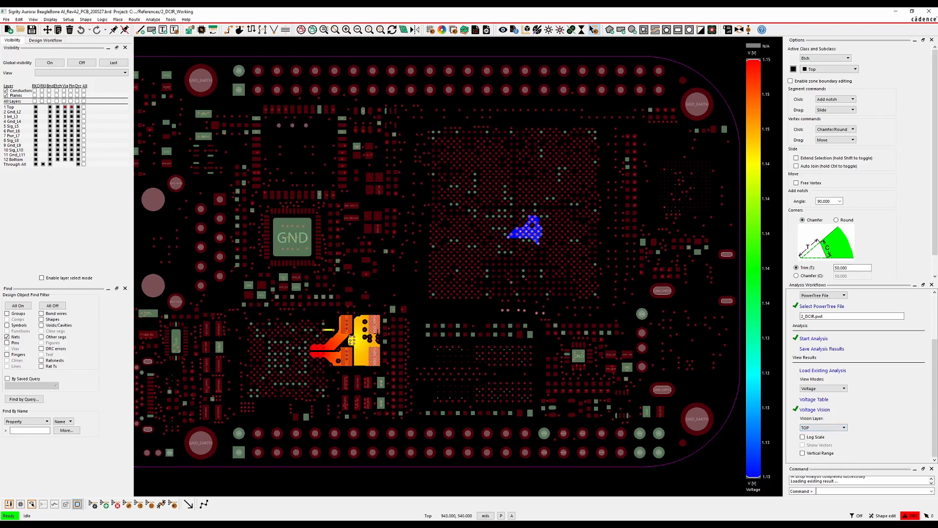
{"action": "left_click", "coordinate": [844, 428]}
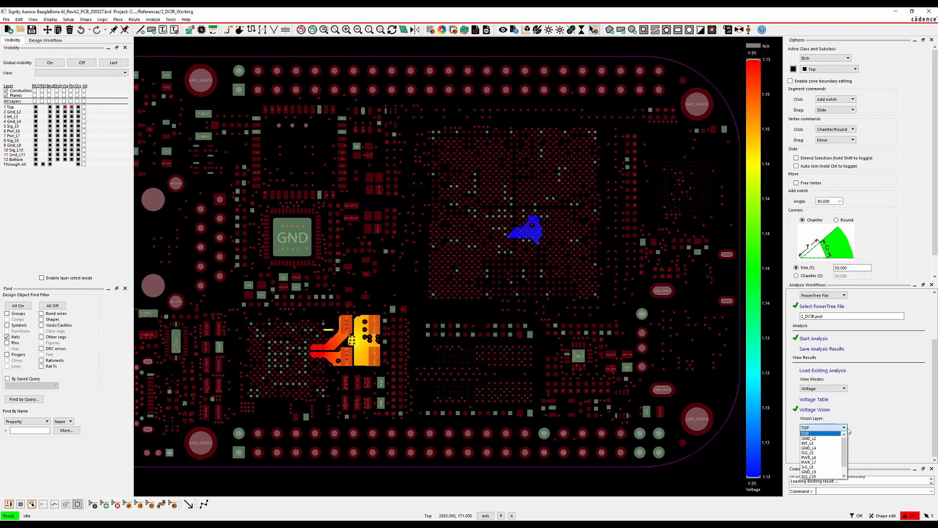
{"action": "left_click", "coordinate": [821, 461]}
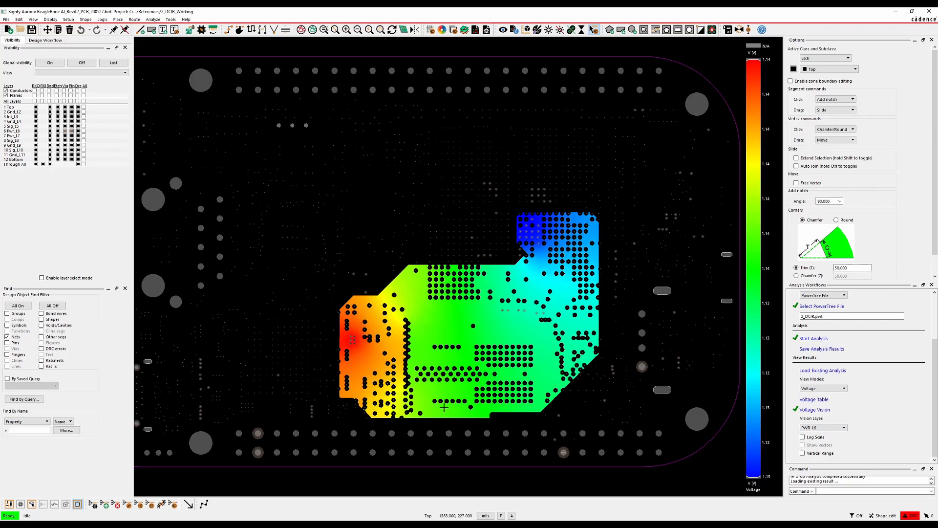
Set the view mode to Current Density and examine the narrow inner corner and the rest of the VDD_MPU shape on PWR_L6.
{"action": "left_click", "coordinate": [824, 389]}
{"action": "left_click", "coordinate": [821, 400]}
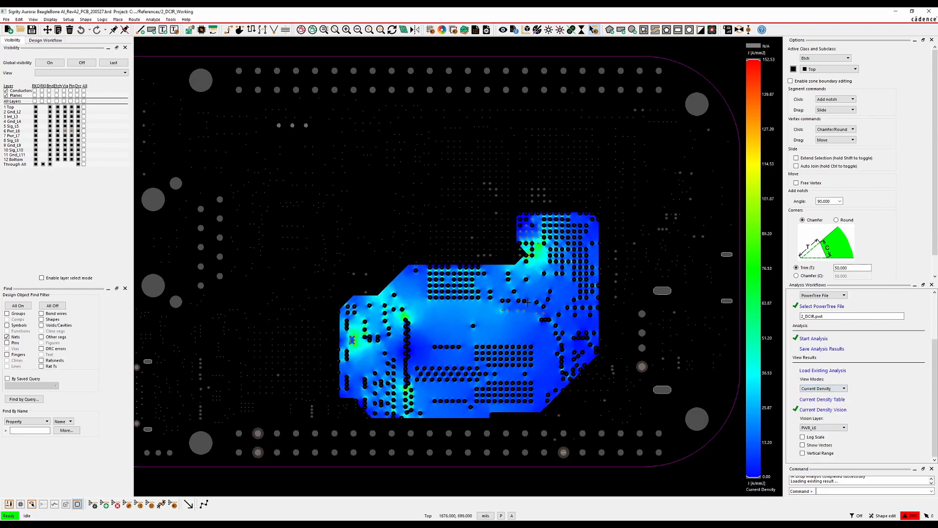
{"action": "scroll", "coordinate": [509, 303], "scroll_direction": "up", "scroll_amount": 3}
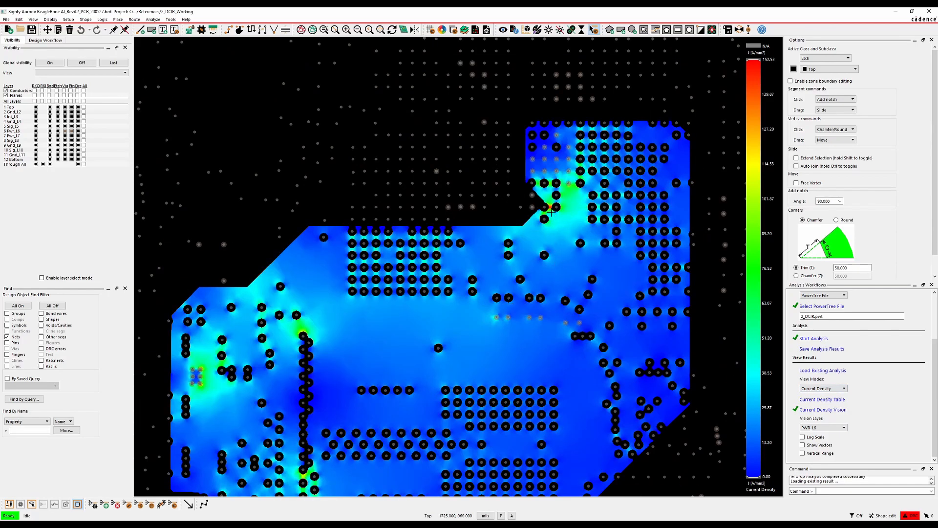
{"action": "scroll", "coordinate": [551, 210], "scroll_direction": "up", "scroll_amount": 1}
{"action": "middle_click_drag", "start_coordinate": [579, 214], "coordinate": [525, 243]}
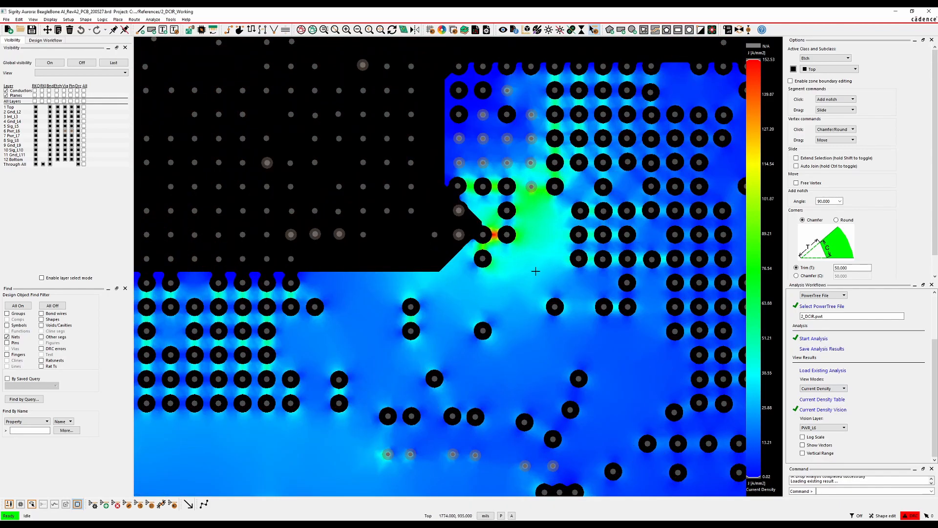
{"action": "scroll", "coordinate": [536, 271], "scroll_direction": "down", "scroll_amount": 2}
{"action": "middle_click_drag", "start_coordinate": [447, 418], "coordinate": [517, 309]}
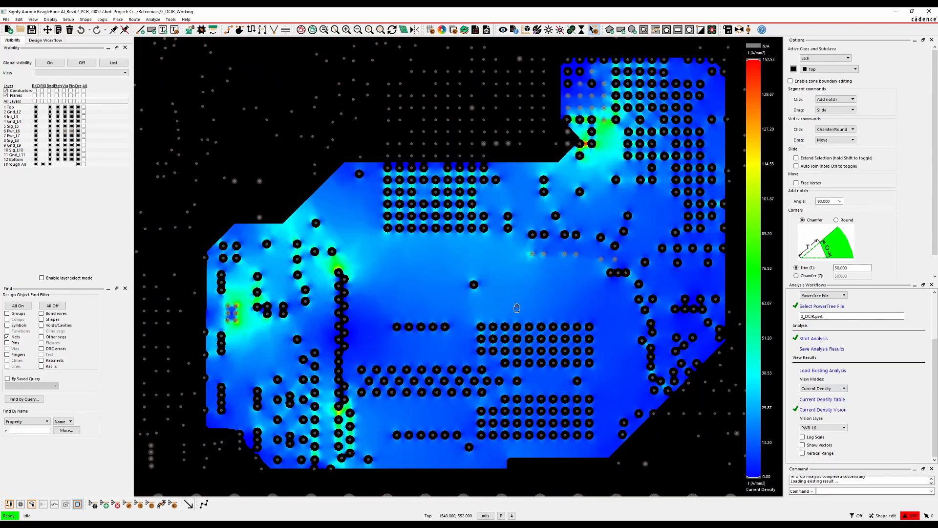
{"action": "scroll", "coordinate": [518, 308], "scroll_direction": "down", "scroll_amount": 2}
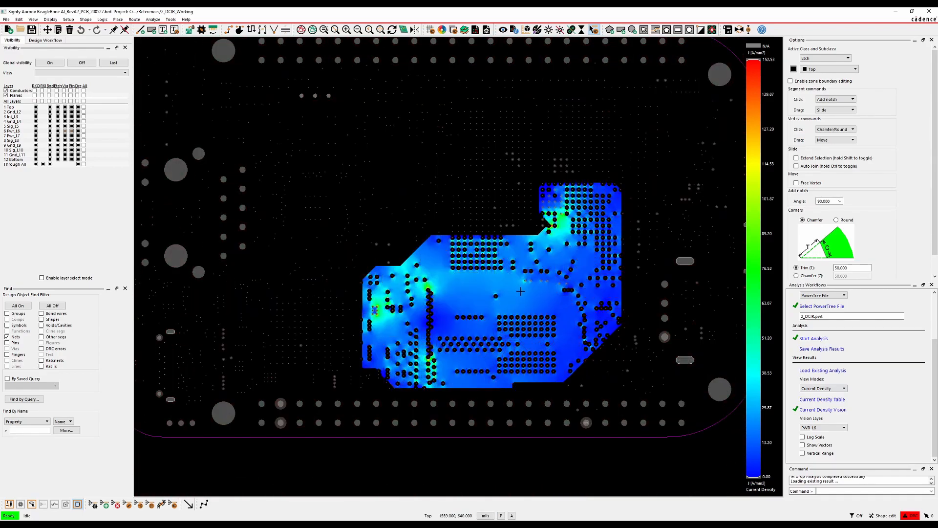